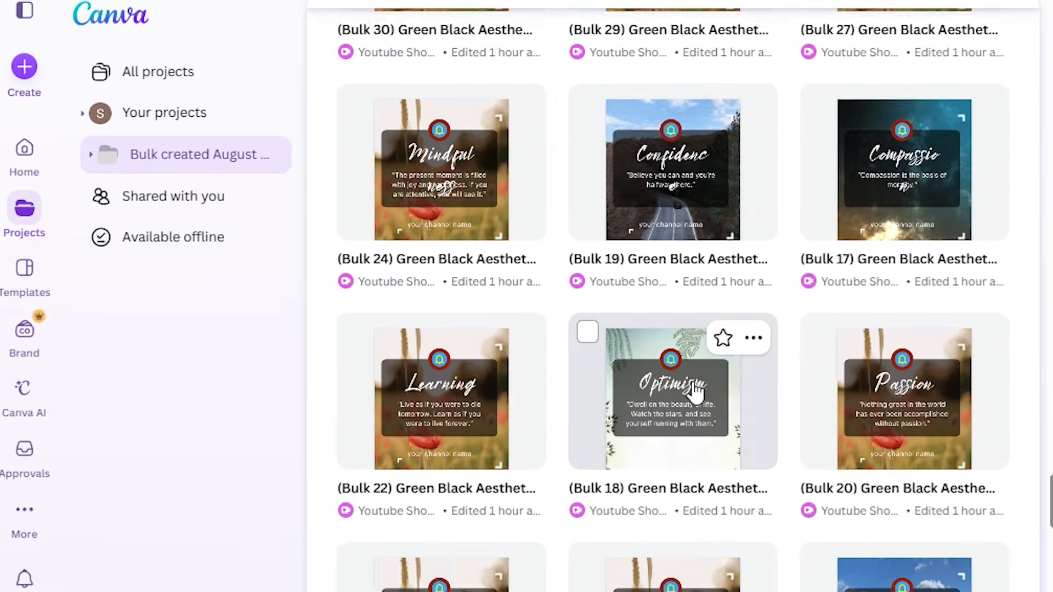
{"action": "scroll", "coordinate": [696, 392], "scroll_direction": "down", "scroll_amount": 10}
{"action": "scroll", "coordinate": [695, 392], "scroll_direction": "down", "scroll_amount": 9}
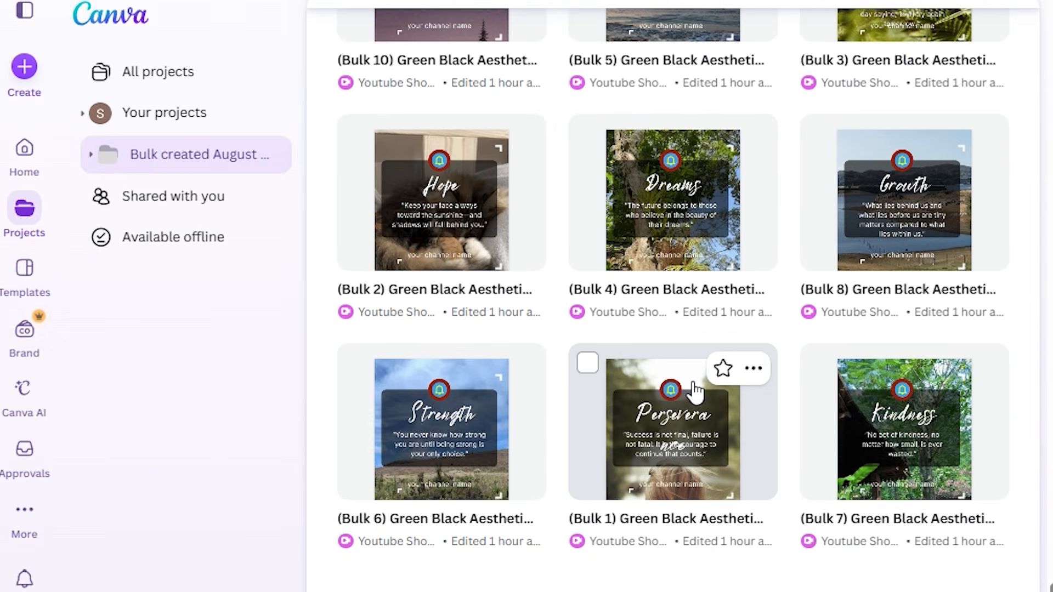
{"action": "scroll", "coordinate": [694, 392], "scroll_direction": "up", "scroll_amount": 20}
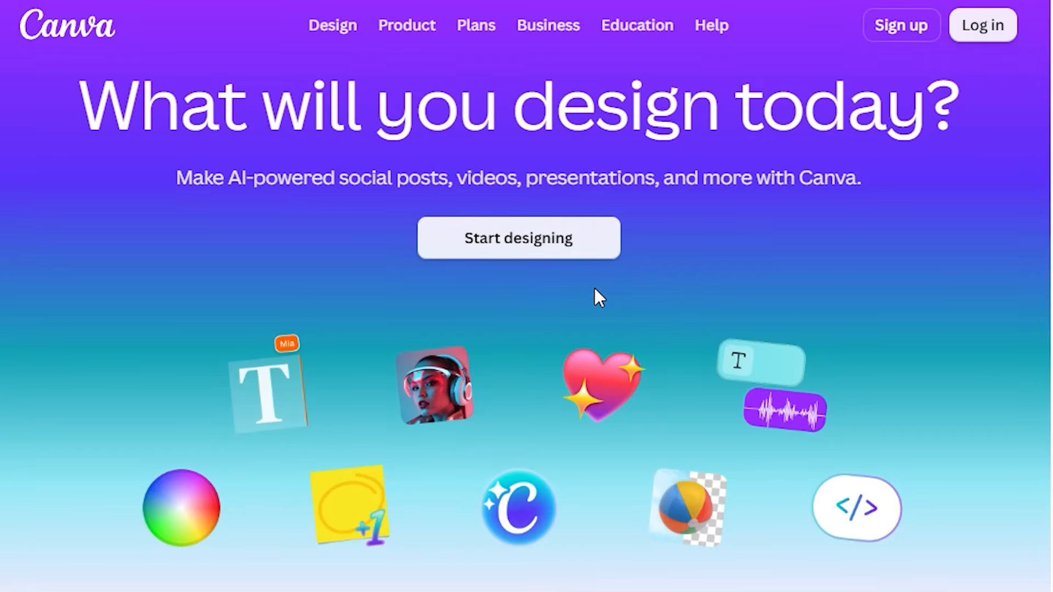
{"action": "scroll", "coordinate": [594, 298], "scroll_direction": "down", "scroll_amount": 8}
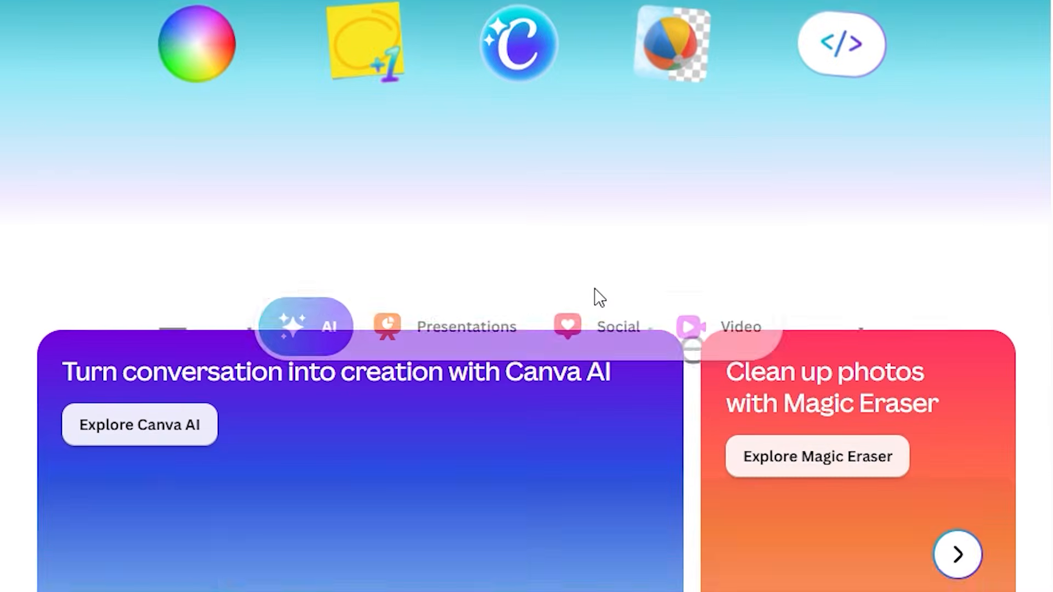
Start designing for free from the Canva homepage and log in with the Google account
{"action": "scroll", "coordinate": [600, 297], "scroll_direction": "down", "scroll_amount": 15}
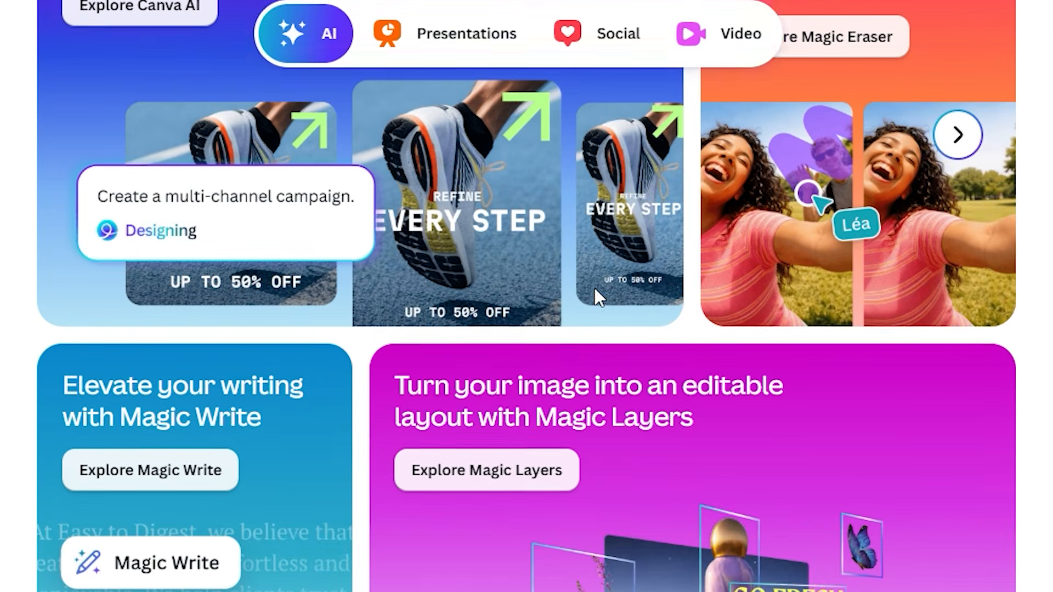
{"action": "scroll", "coordinate": [594, 287], "scroll_direction": "down", "scroll_amount": 15}
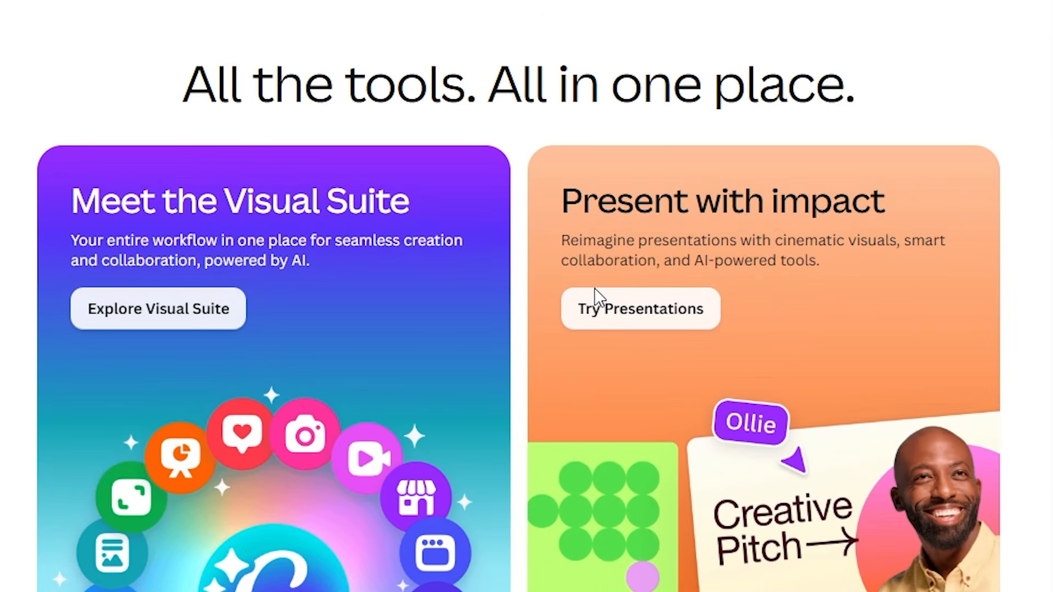
{"action": "scroll", "coordinate": [594, 288], "scroll_direction": "down", "scroll_amount": 10}
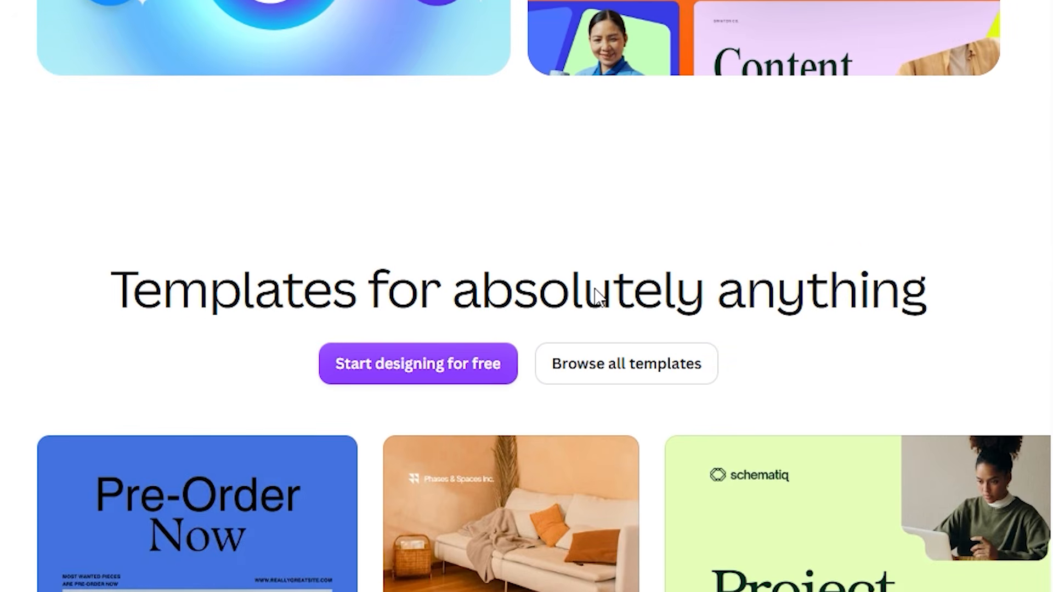
{"action": "scroll", "coordinate": [594, 288], "scroll_direction": "down", "scroll_amount": 2}
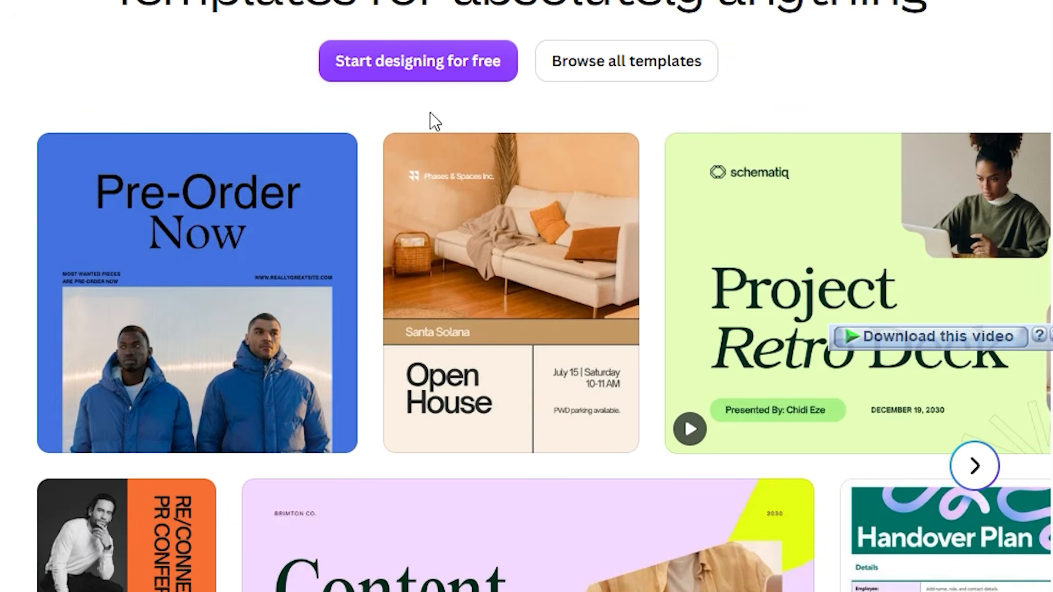
{"action": "left_click", "coordinate": [443, 47]}
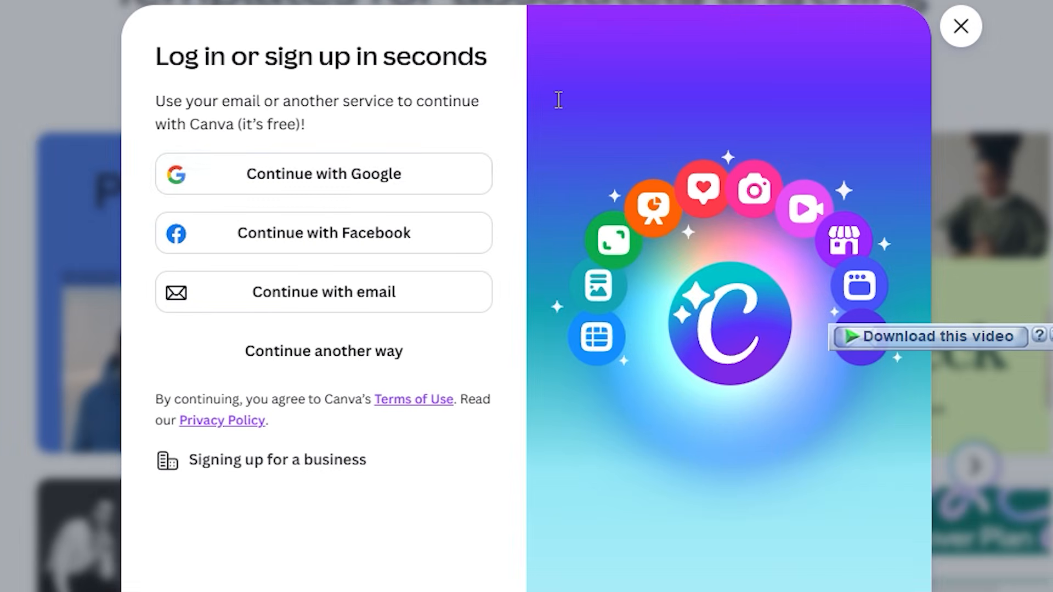
{"action": "left_click", "coordinate": [469, 175]}
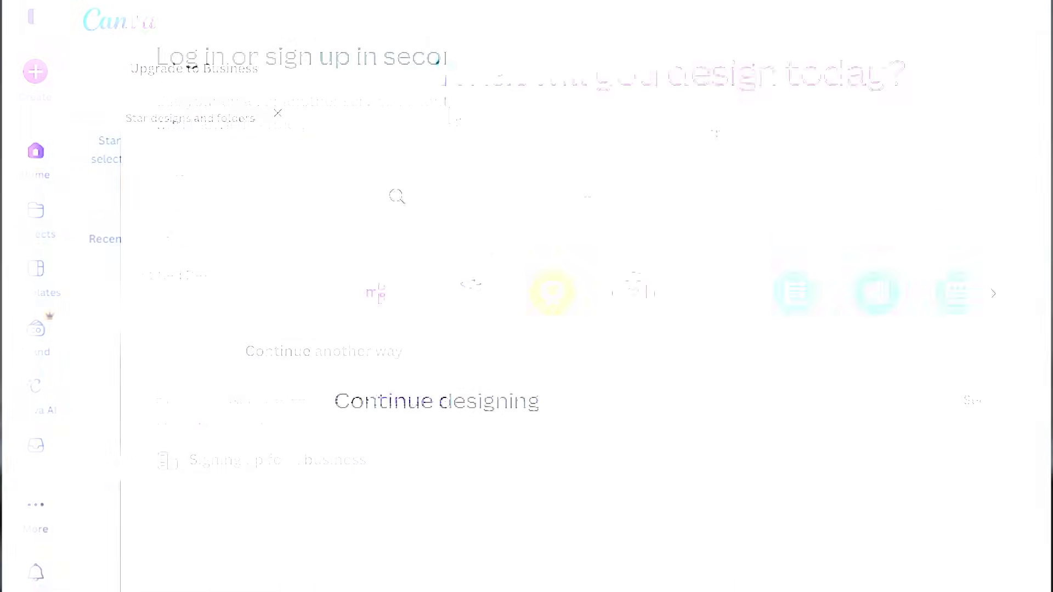
Open the template library from the home page
{"action": "scroll", "coordinate": [586, 204], "scroll_direction": "down", "scroll_amount": 9}
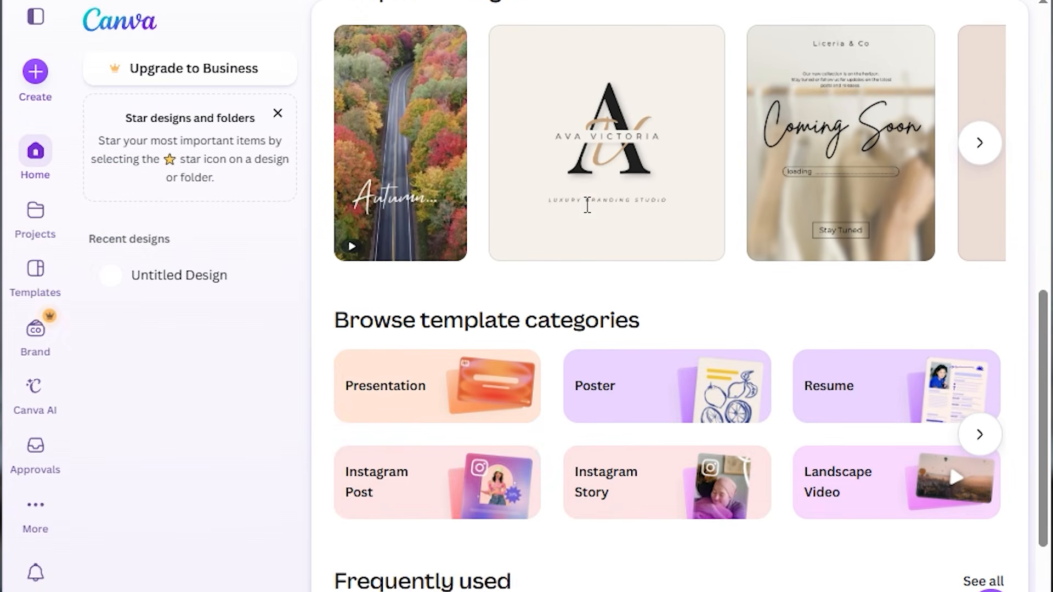
{"action": "scroll", "coordinate": [1048, 415], "scroll_direction": "up", "scroll_amount": 9}
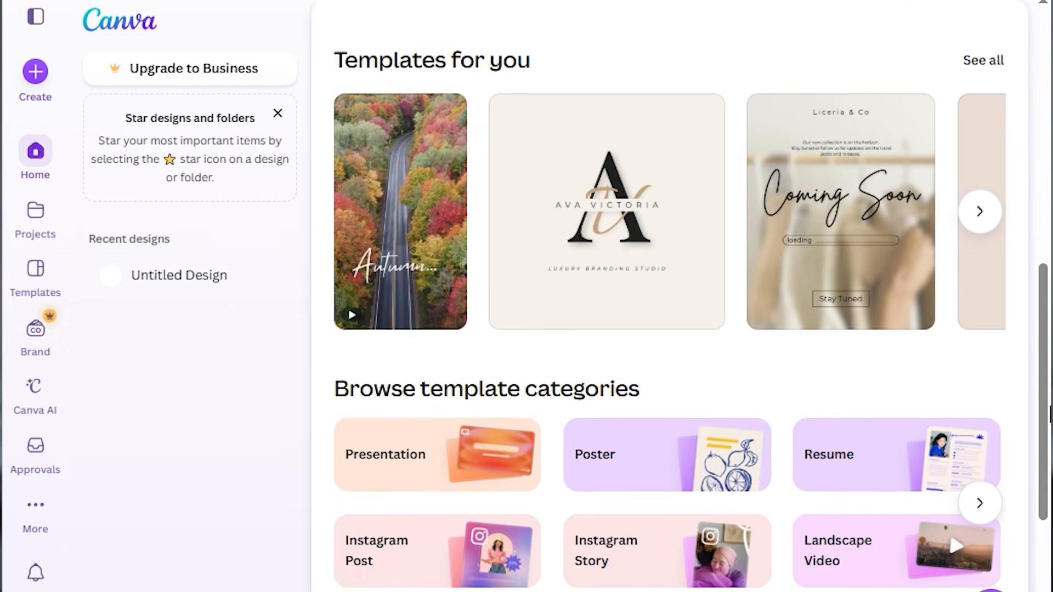
{"action": "scroll", "coordinate": [1048, 415], "scroll_direction": "up", "scroll_amount": 8}
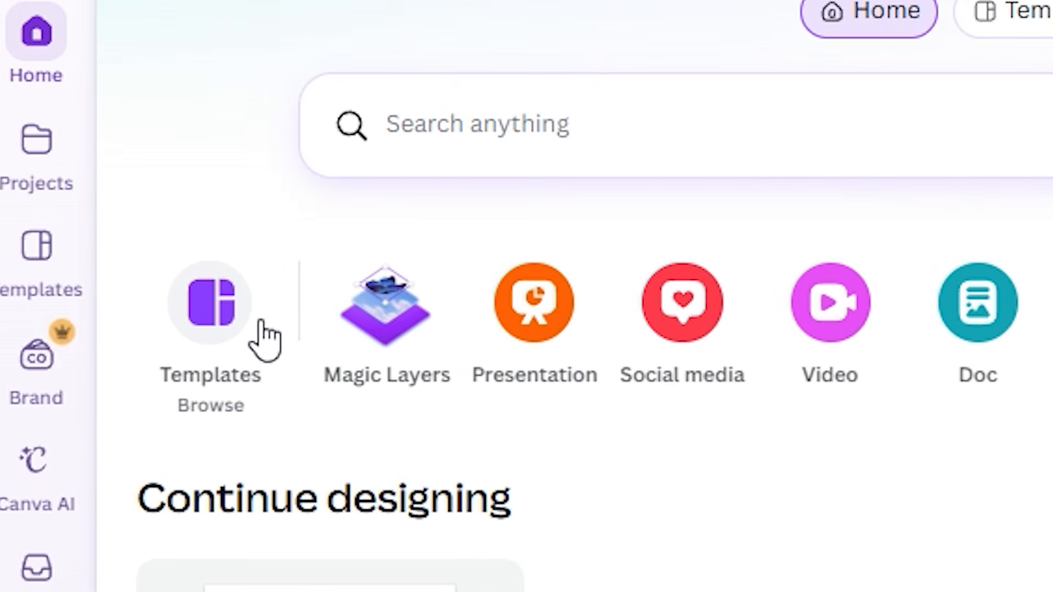
{"action": "left_click", "coordinate": [189, 331]}
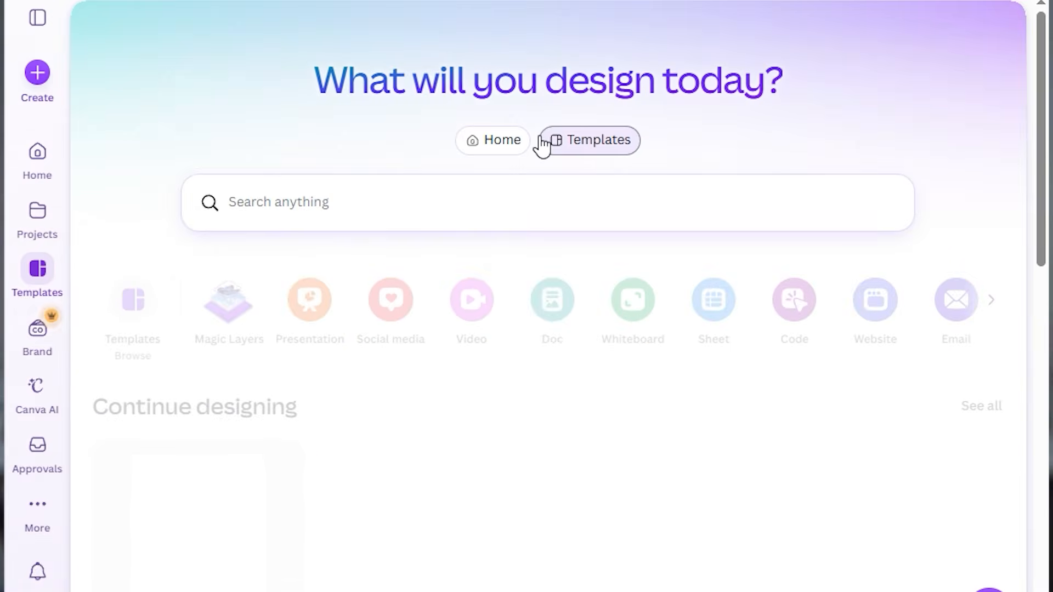
Look through the template gallery, including the further designs in the AI video effects row
{"action": "scroll", "coordinate": [542, 147], "scroll_direction": "down", "scroll_amount": 10}
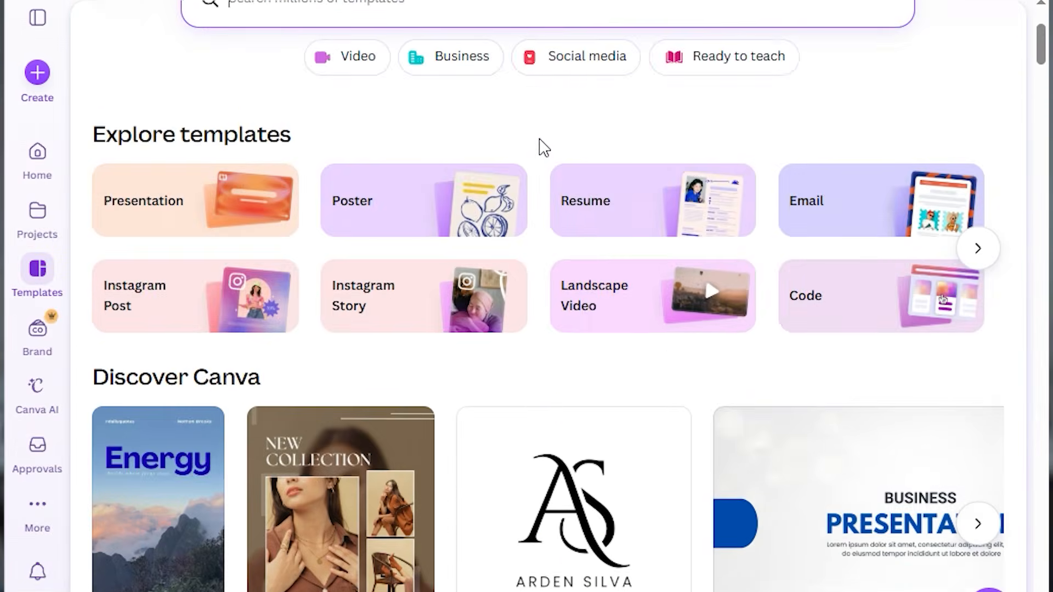
{"action": "scroll", "coordinate": [542, 148], "scroll_direction": "down", "scroll_amount": 15}
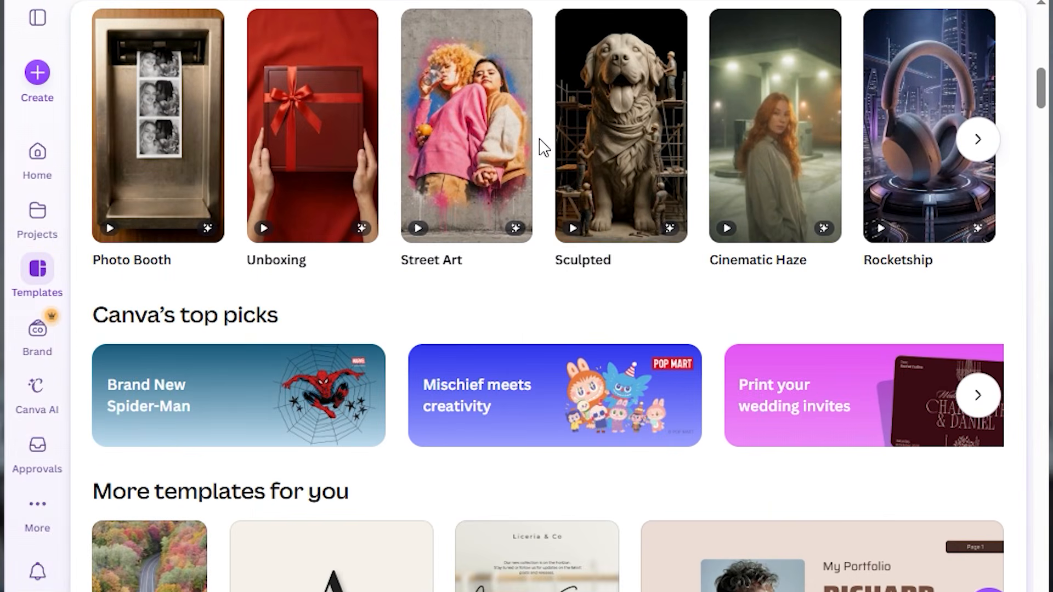
{"action": "scroll", "coordinate": [542, 147], "scroll_direction": "down", "scroll_amount": 5}
{"action": "scroll", "coordinate": [537, 148], "scroll_direction": "up", "scroll_amount": 15}
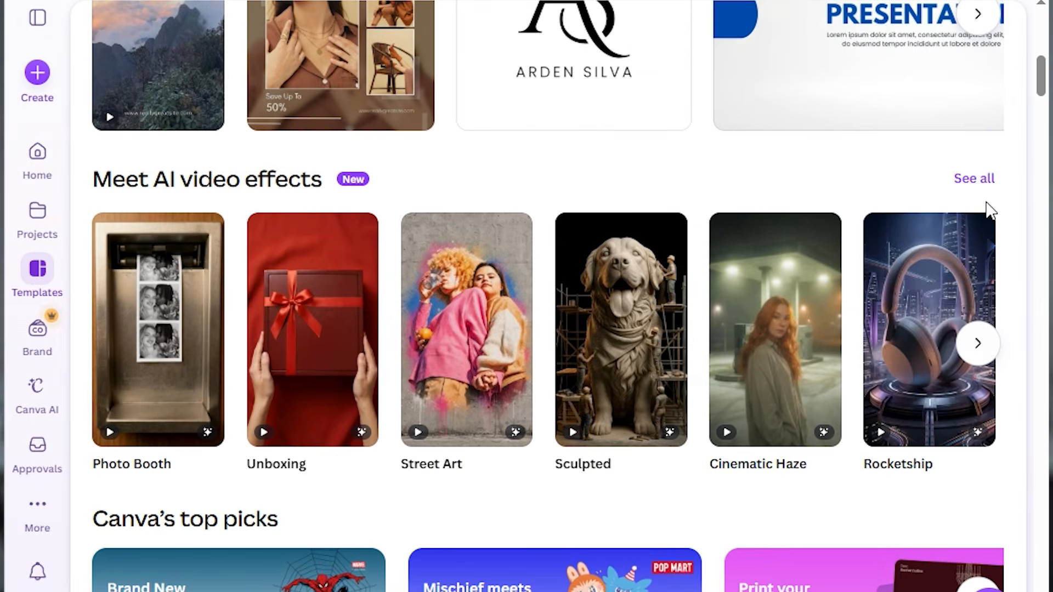
{"action": "left_click", "coordinate": [978, 343]}
{"action": "left_click", "coordinate": [978, 344]}
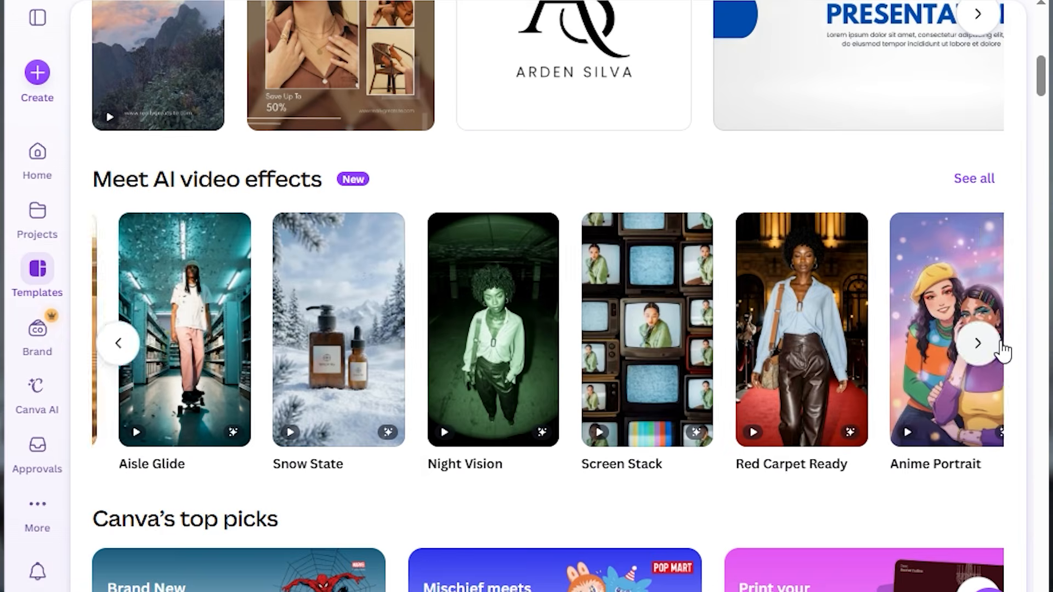
{"action": "scroll", "coordinate": [930, 364], "scroll_direction": "up", "scroll_amount": 7}
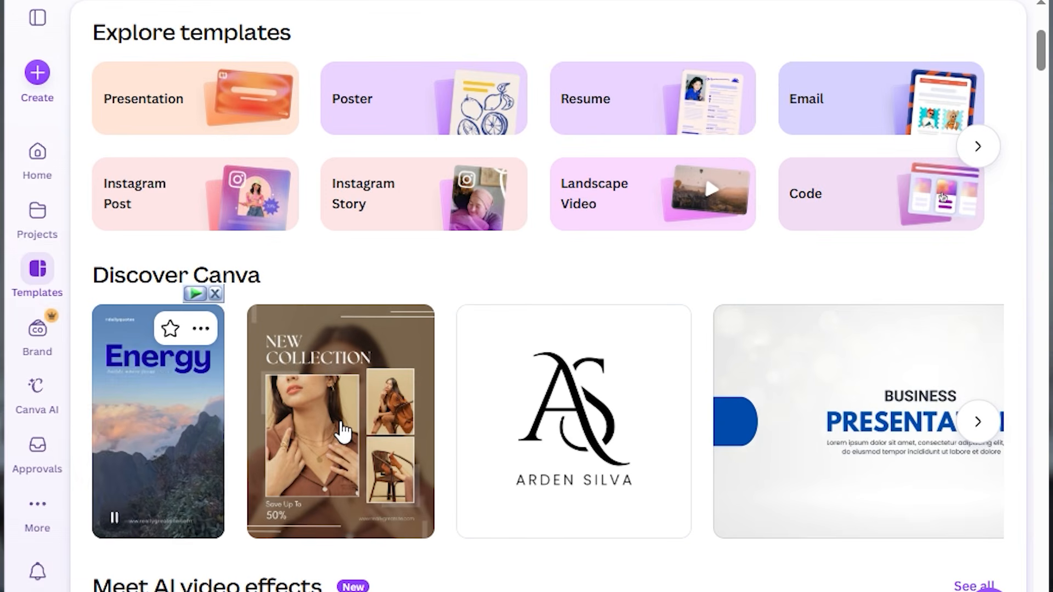
Search the templates for "Instagram quote shorts" and look through the matching designs
{"action": "scroll", "coordinate": [342, 431], "scroll_direction": "up", "scroll_amount": 6}
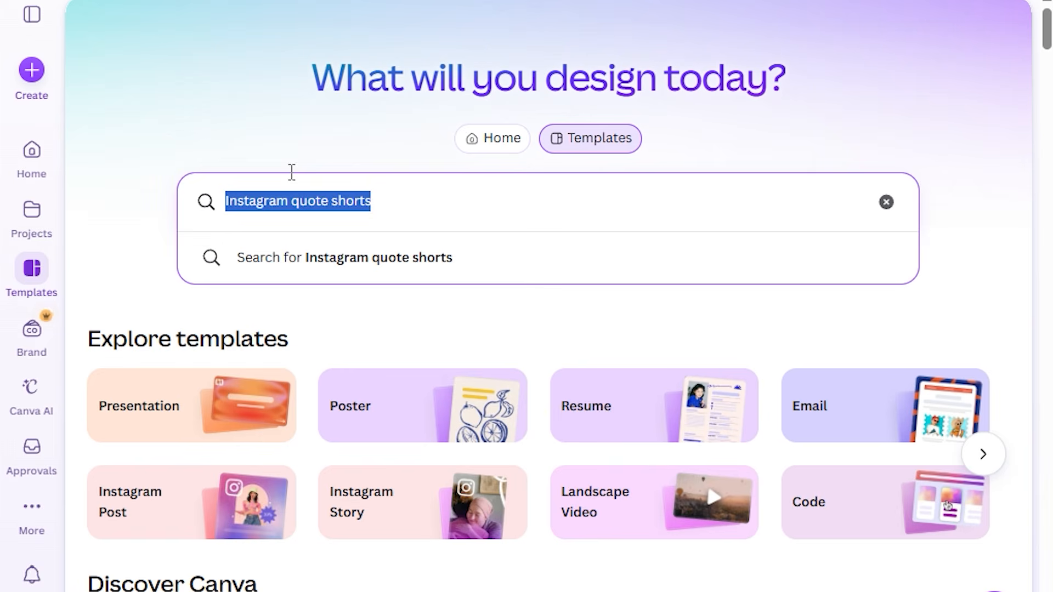
{"action": "key", "text": "Return"}
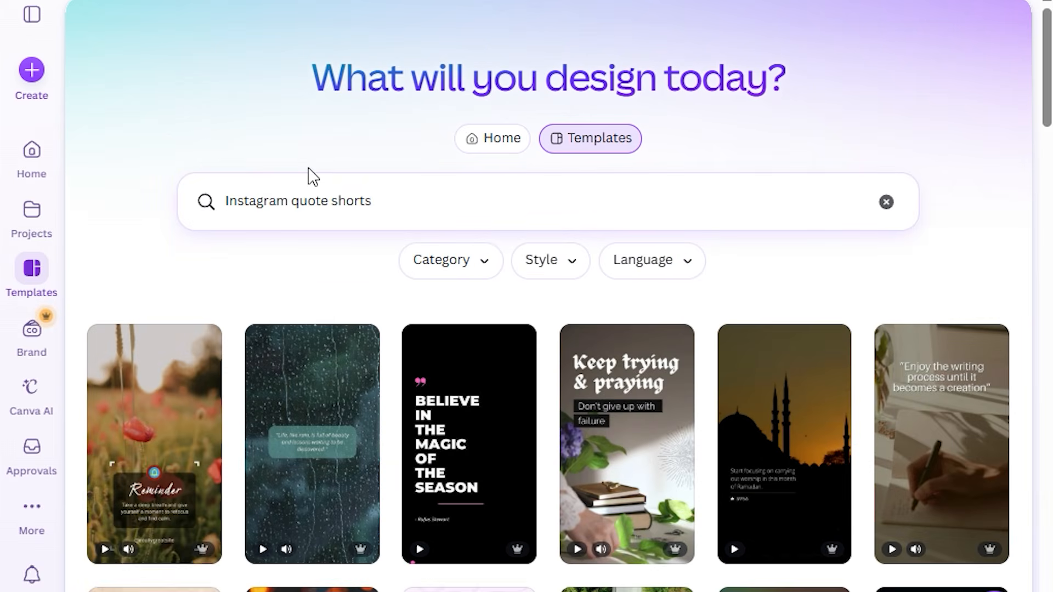
{"action": "scroll", "coordinate": [323, 176], "scroll_direction": "down", "scroll_amount": 2}
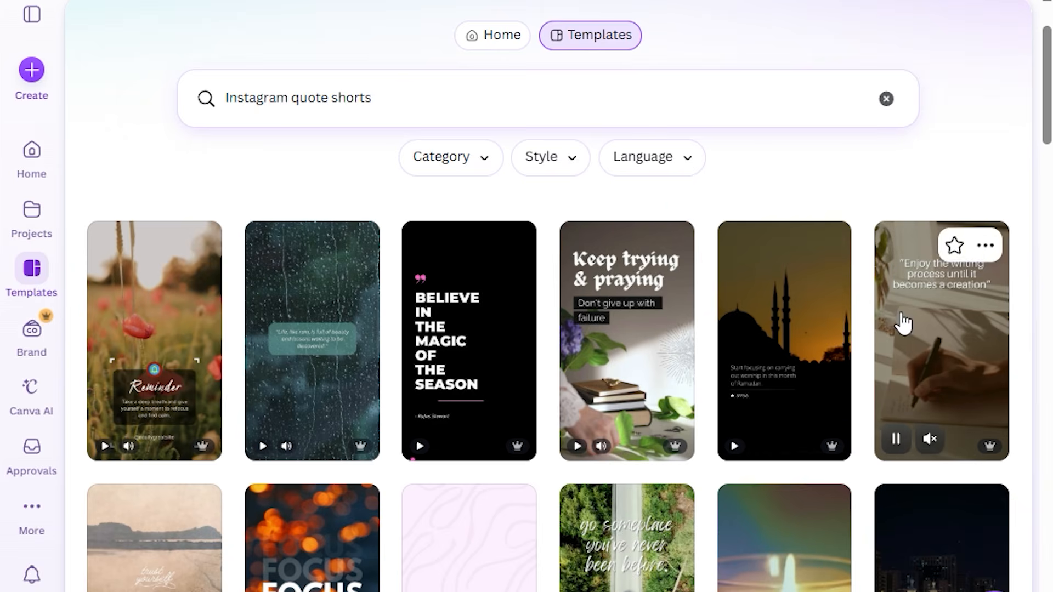
{"action": "scroll", "coordinate": [691, 370], "scroll_direction": "down", "scroll_amount": 4}
{"action": "scroll", "coordinate": [505, 407], "scroll_direction": "down", "scroll_amount": 2}
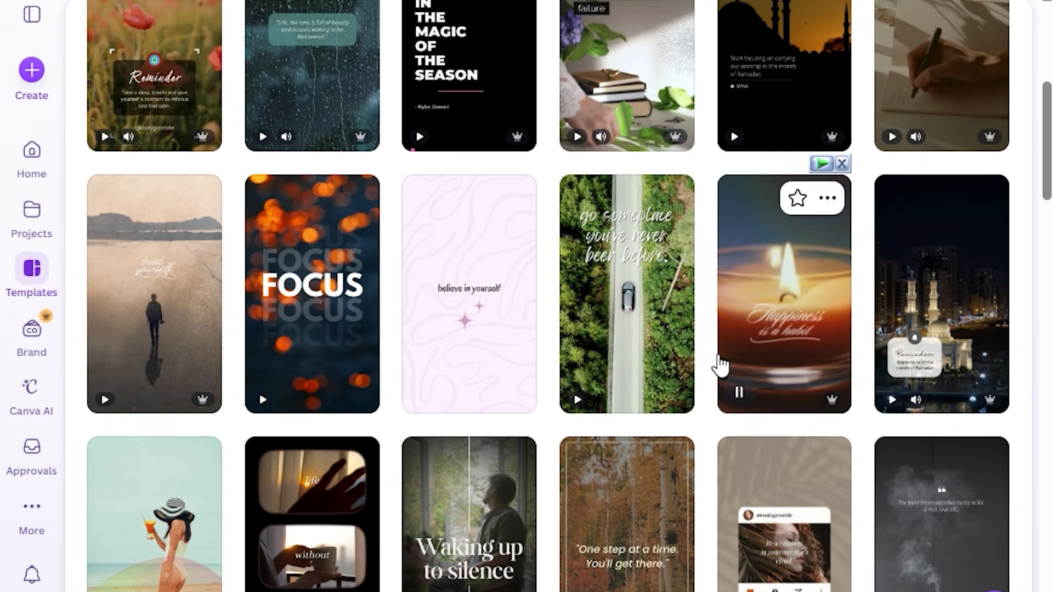
{"action": "scroll", "coordinate": [346, 378], "scroll_direction": "down", "scroll_amount": 4}
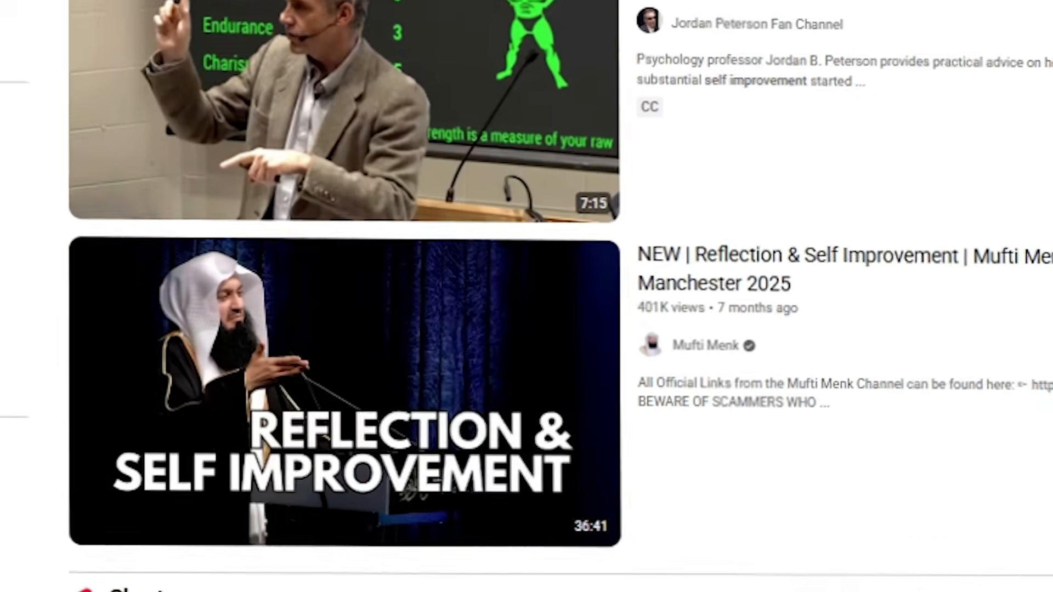
On YouTube, examine the view counts and upload ages of the self improvement videos and Shorts
{"action": "scroll", "coordinate": [526, 296], "scroll_direction": "down", "scroll_amount": 13}
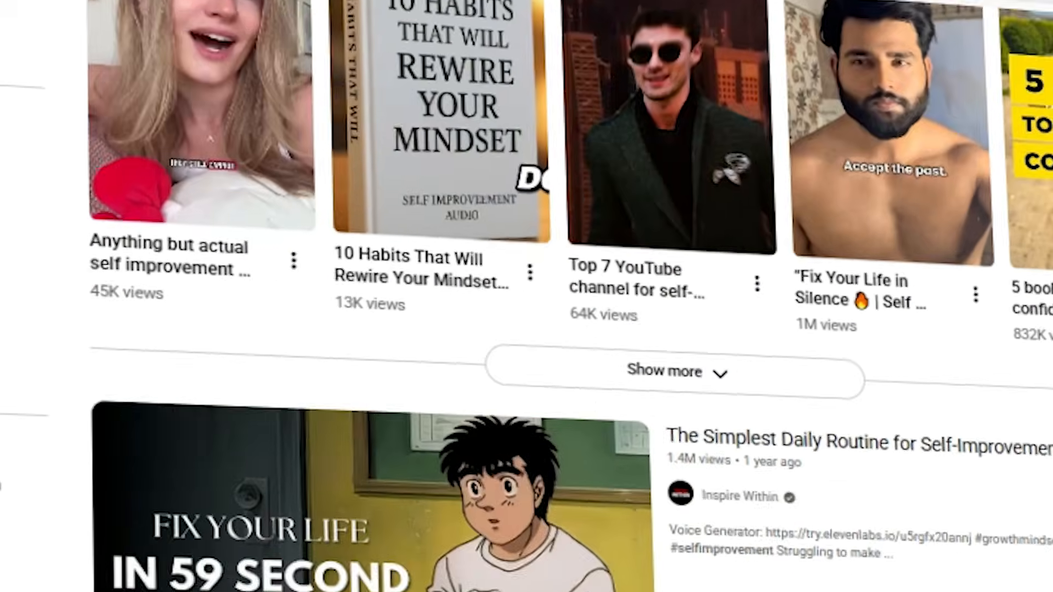
{"action": "scroll", "coordinate": [526, 296], "scroll_direction": "down", "scroll_amount": 15}
{"action": "scroll", "coordinate": [527, 296], "scroll_direction": "down", "scroll_amount": 20}
{"action": "scroll", "coordinate": [526, 296], "scroll_direction": "down", "scroll_amount": 15}
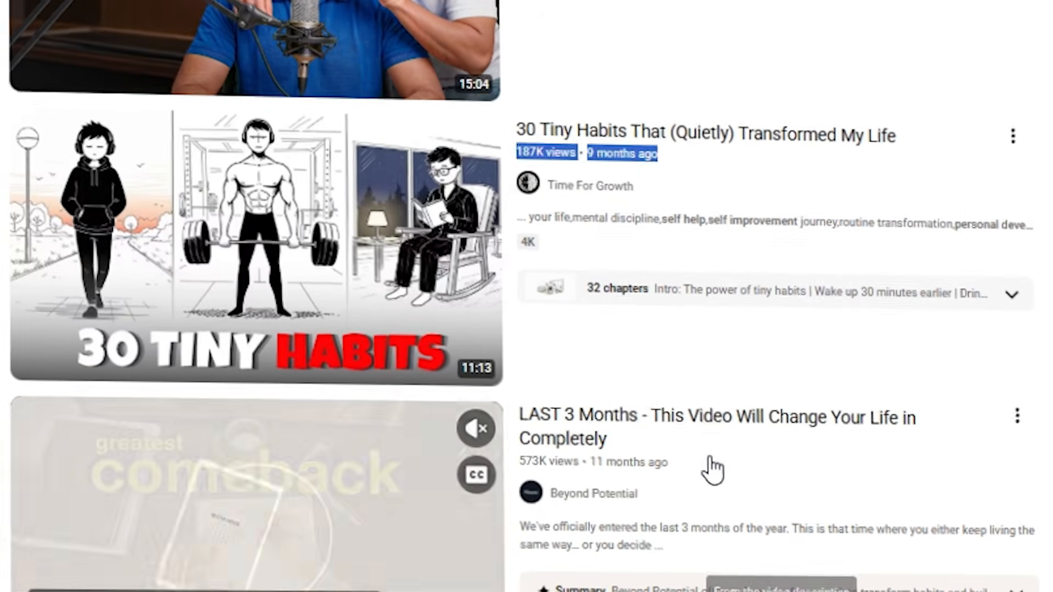
{"action": "left_click_drag", "start_coordinate": [710, 460], "coordinate": [522, 463]}
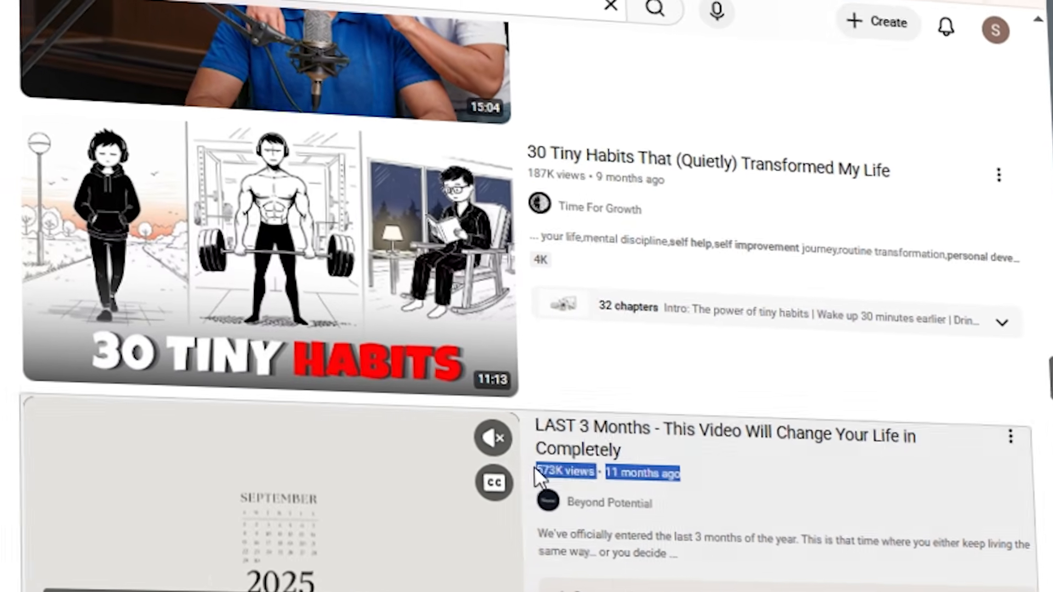
{"action": "scroll", "coordinate": [534, 467], "scroll_direction": "down", "scroll_amount": 1}
{"action": "scroll", "coordinate": [799, 546], "scroll_direction": "down", "scroll_amount": 5}
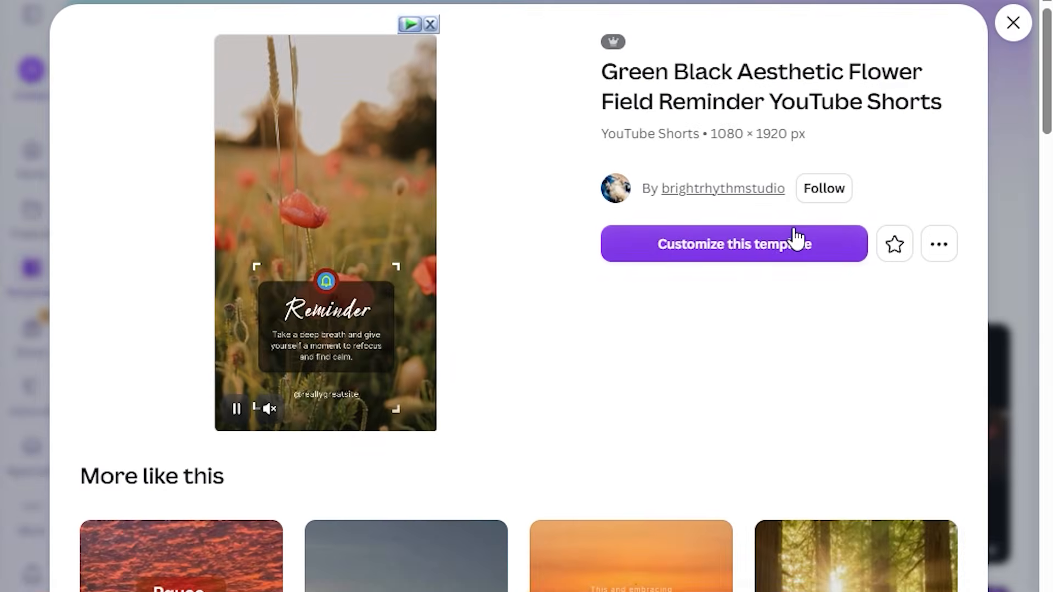
Open the poppy-field Reminder quote template in the Canva editor and select its background video
{"action": "left_click", "coordinate": [795, 241]}
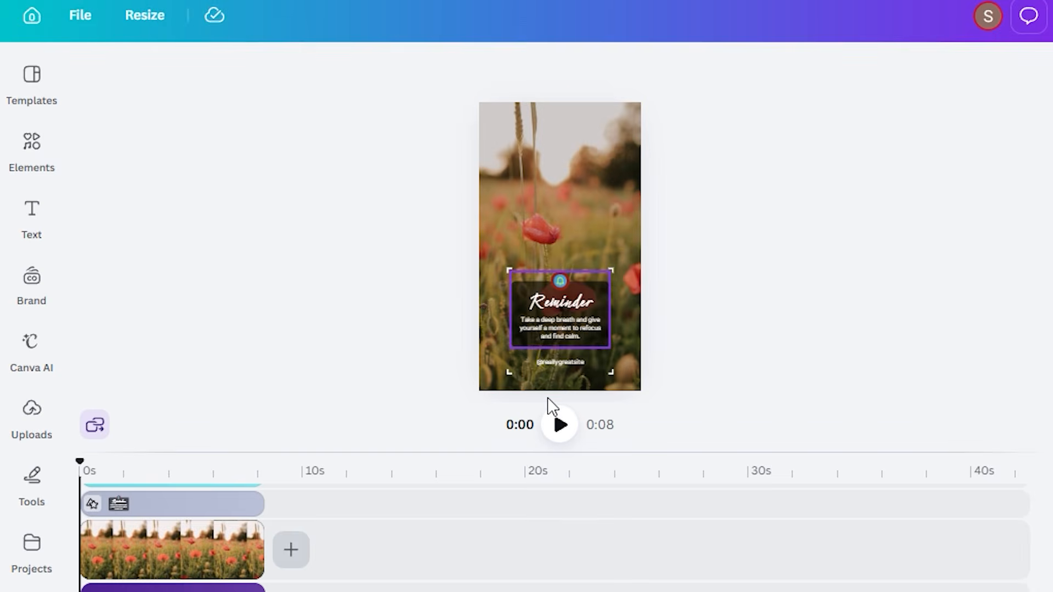
{"action": "double_click", "coordinate": [562, 329]}
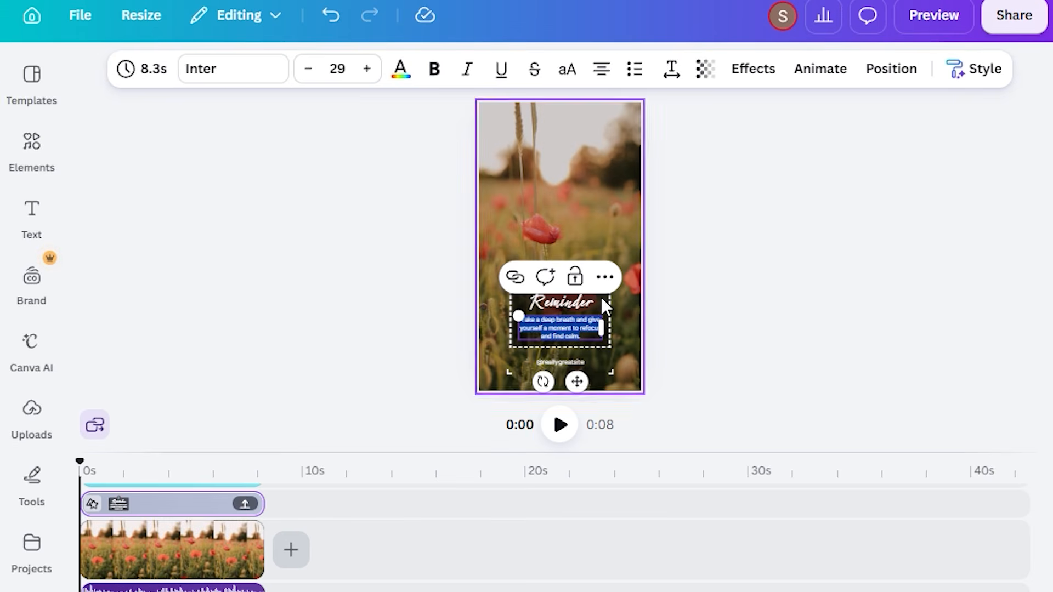
{"action": "left_click", "coordinate": [565, 390]}
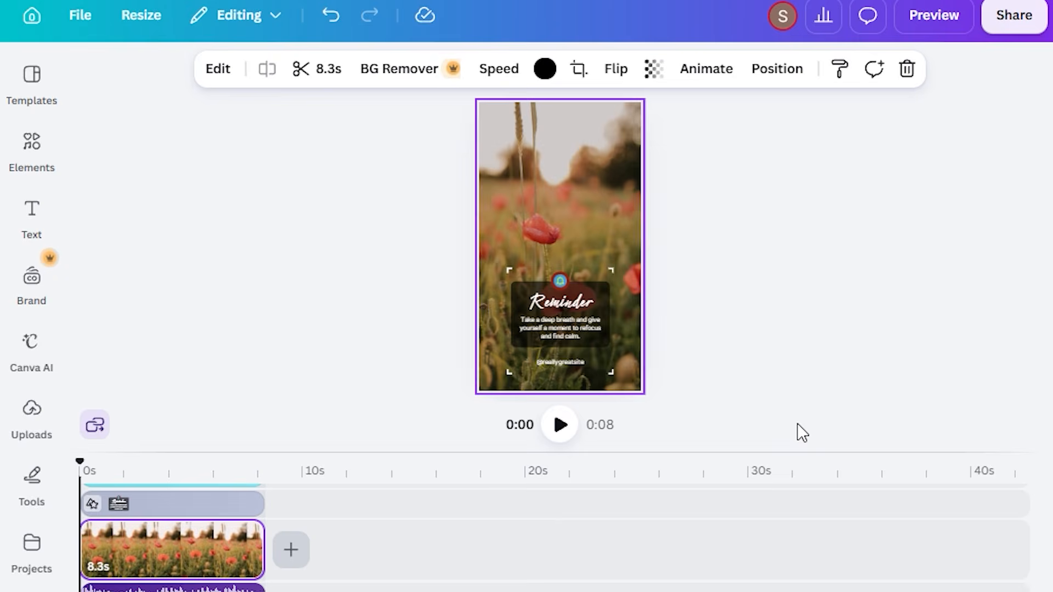
Move the Reminder quote box and the handle below it to the upper half of the page and enlarge them
{"action": "left_click_drag", "start_coordinate": [802, 433], "coordinate": [576, 260]}
{"action": "left_click_drag", "start_coordinate": [566, 358], "coordinate": [567, 271]}
{"action": "left_click_drag", "start_coordinate": [615, 237], "coordinate": [645, 270]}
{"action": "left_click_drag", "start_coordinate": [607, 201], "coordinate": [591, 201]}
{"action": "left_click_drag", "start_coordinate": [632, 281], "coordinate": [640, 284]}
Replace the Reminder heading with "Topic" and the body text below it with "your qoute"
{"action": "double_click", "coordinate": [558, 176]}
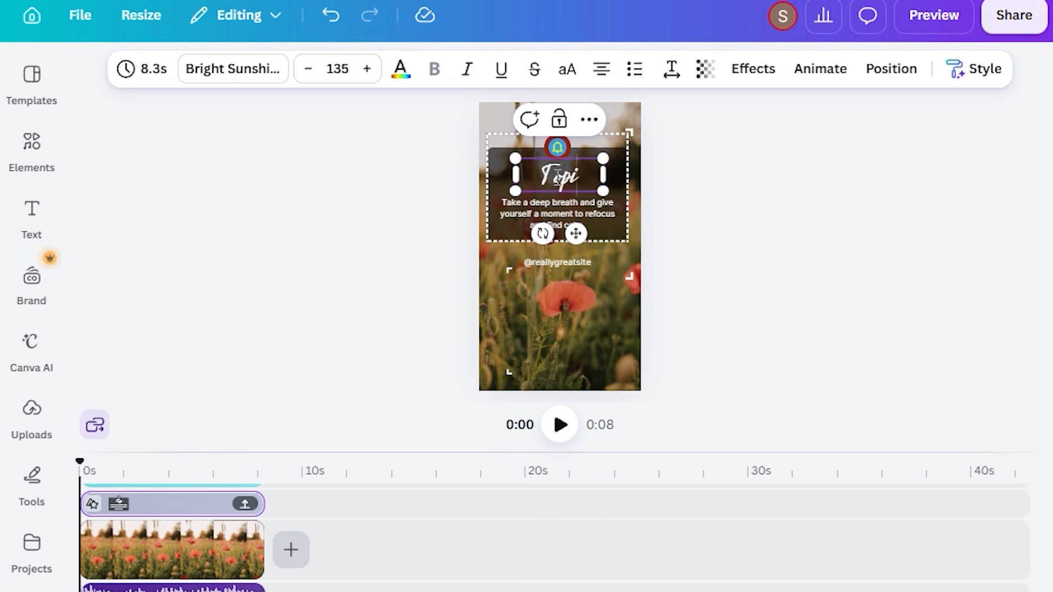
{"action": "double_click", "coordinate": [561, 203]}
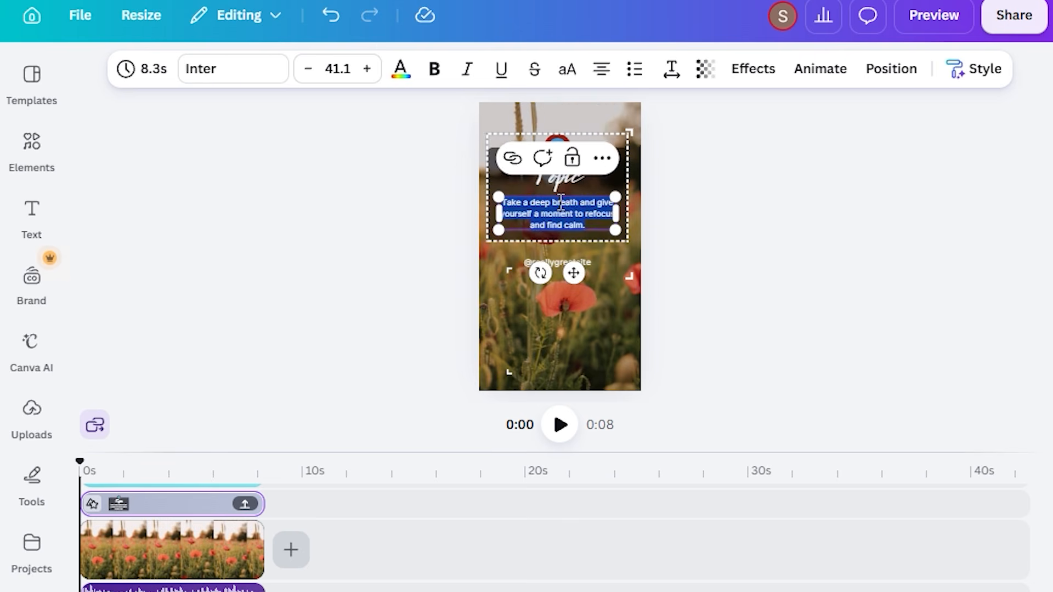
{"action": "type", "text": "your qoute"}
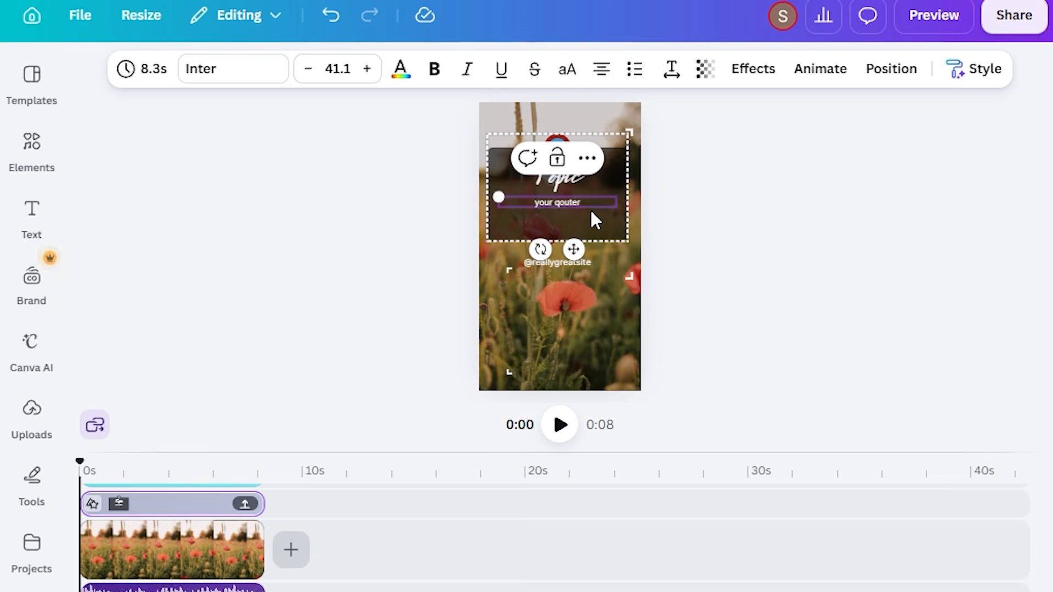
Replace the handle below the quote box with "your channel name" and select the Topic heading text
{"action": "double_click", "coordinate": [558, 262]}
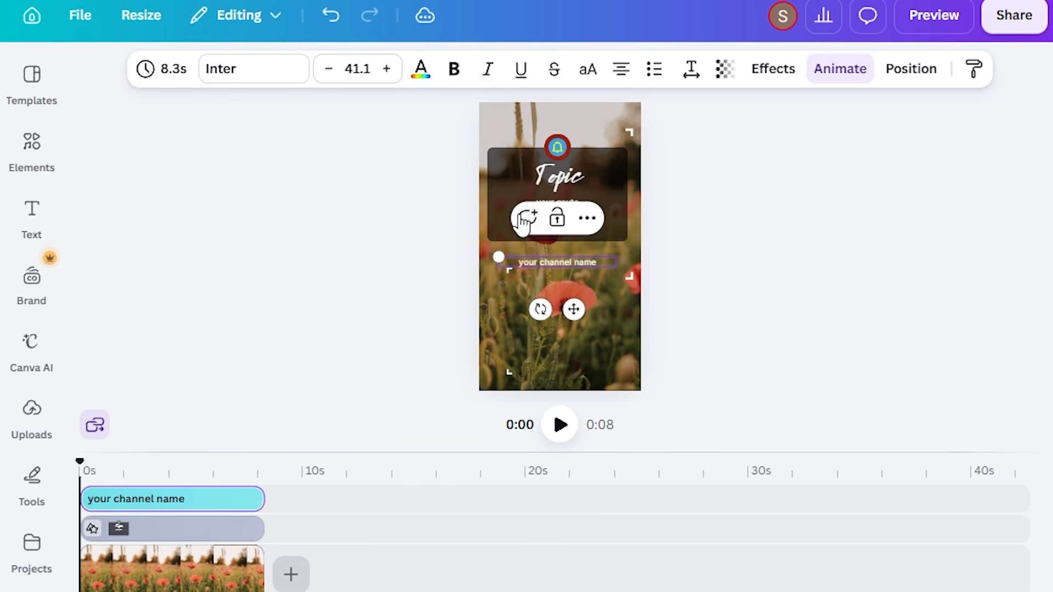
{"action": "left_click", "coordinate": [649, 273]}
{"action": "double_click", "coordinate": [564, 192]}
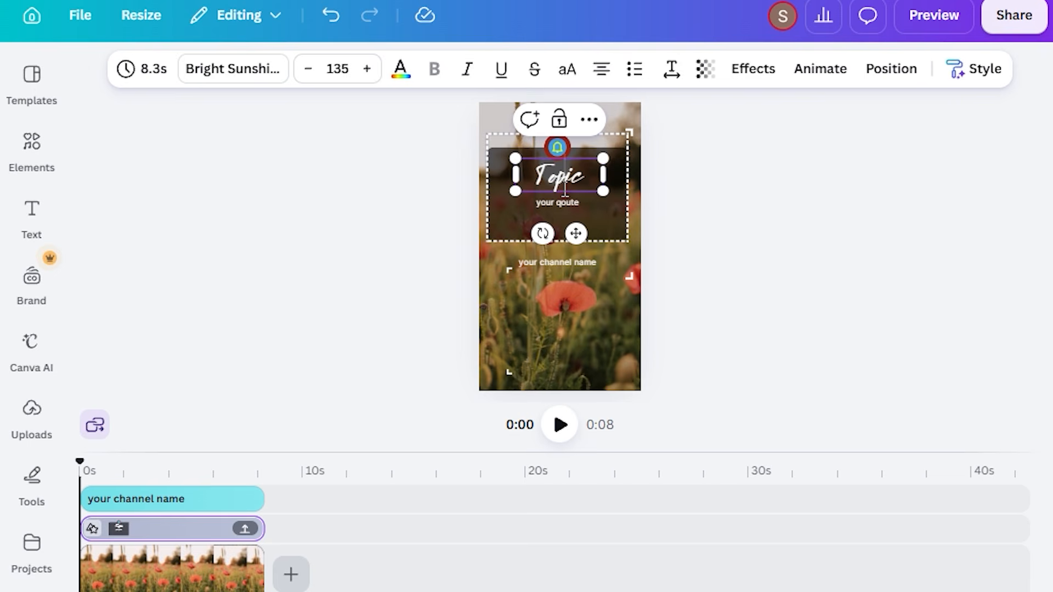
{"action": "left_click", "coordinate": [557, 147]}
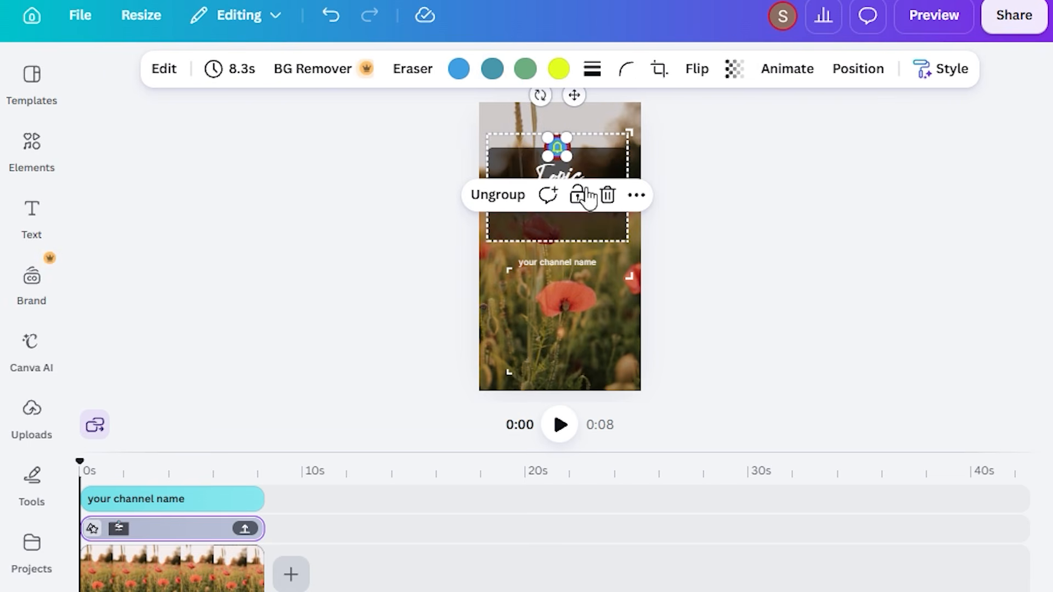
{"action": "left_click", "coordinate": [564, 173]}
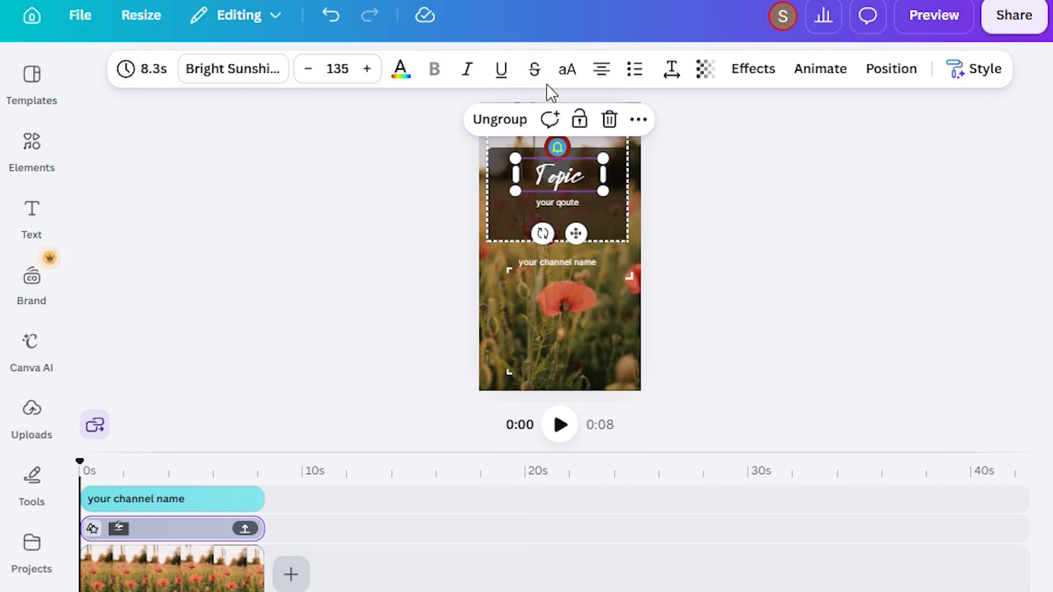
{"action": "left_click", "coordinate": [626, 169]}
{"action": "left_click", "coordinate": [626, 169]}
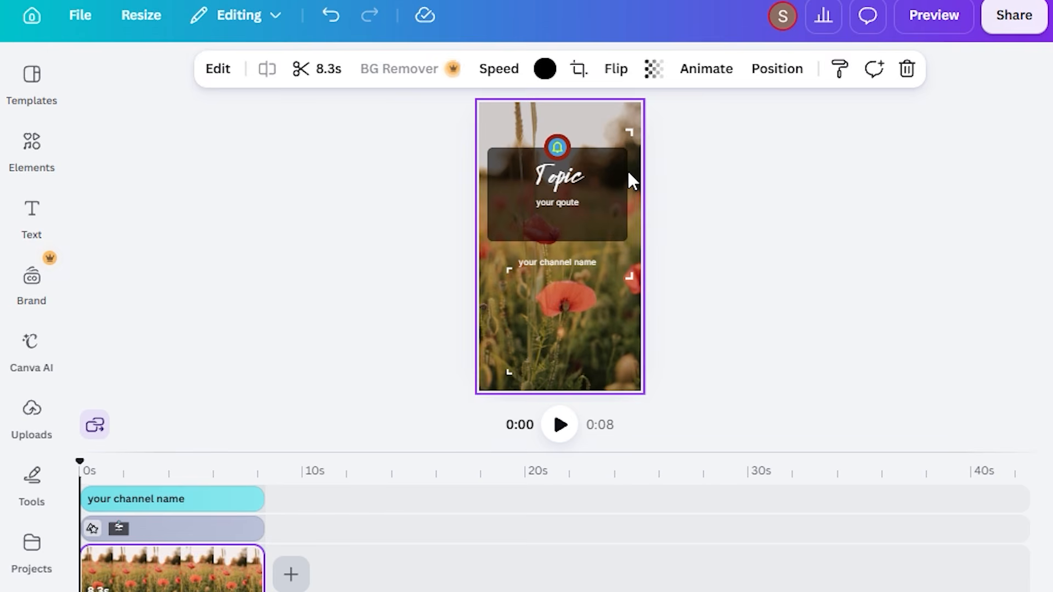
{"action": "key", "text": "Escape"}
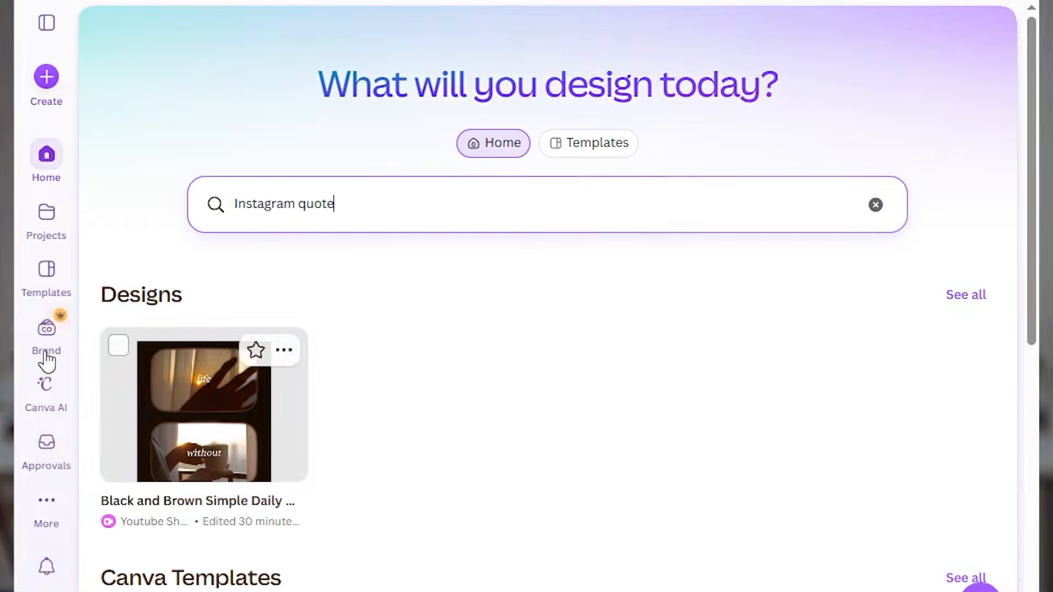
Create a new blank Sheet design and dismiss the Internet Download Manager trial notice
{"action": "left_click", "coordinate": [53, 83]}
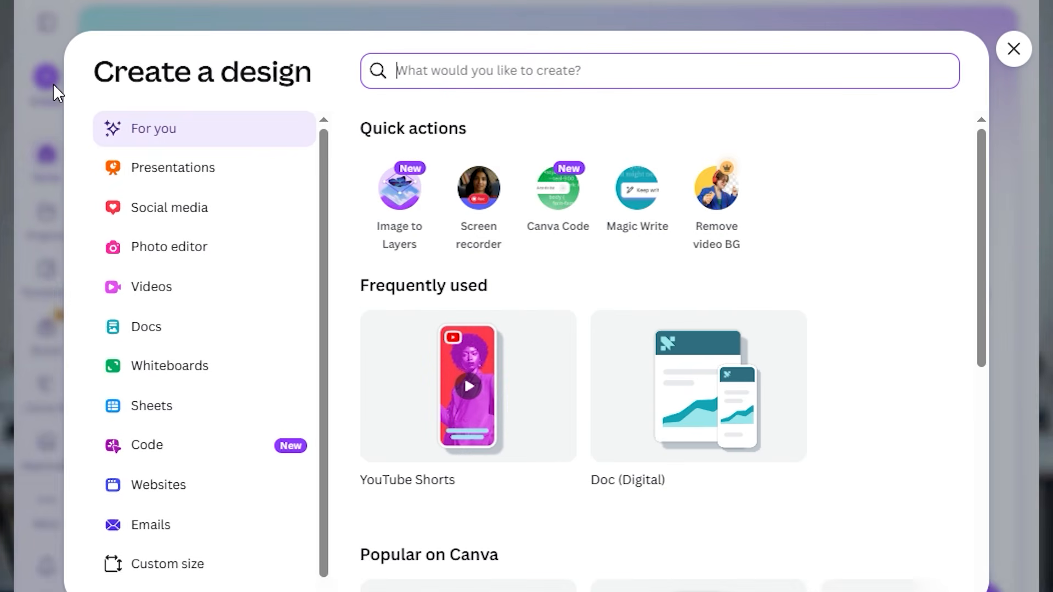
{"action": "scroll", "coordinate": [504, 271], "scroll_direction": "down", "scroll_amount": 6}
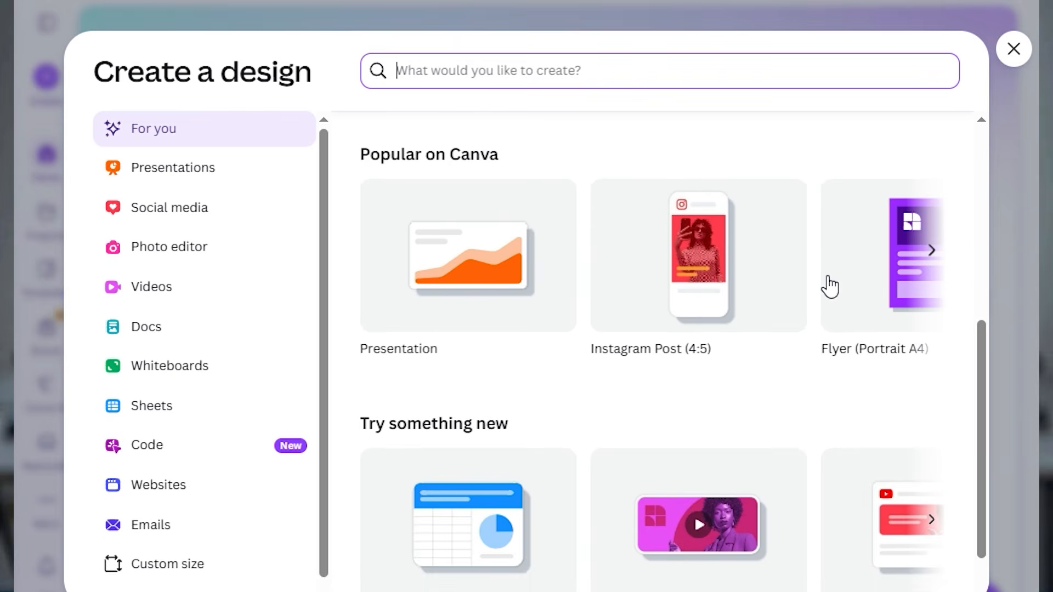
{"action": "scroll", "coordinate": [829, 285], "scroll_direction": "right", "scroll_amount": 4}
{"action": "scroll", "coordinate": [500, 465], "scroll_direction": "down", "scroll_amount": 1}
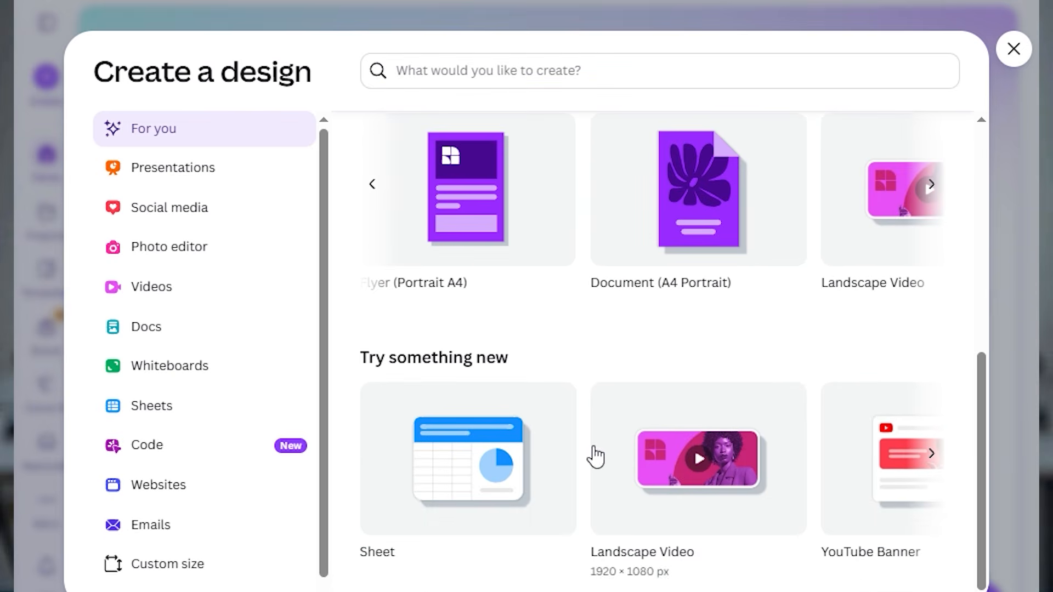
{"action": "scroll", "coordinate": [827, 449], "scroll_direction": "right", "scroll_amount": 4}
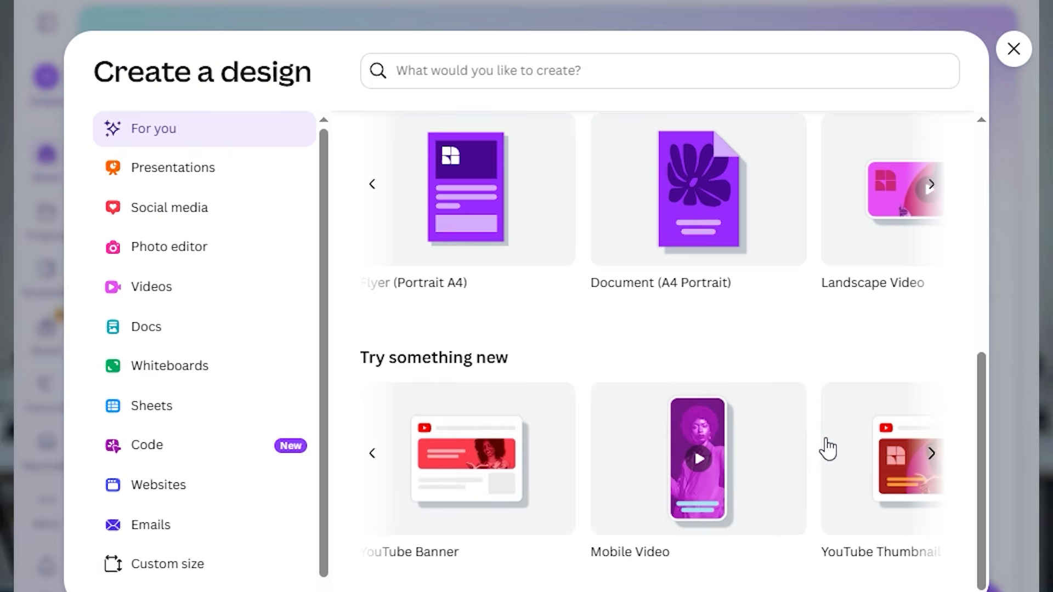
{"action": "scroll", "coordinate": [828, 449], "scroll_direction": "right", "scroll_amount": 4}
{"action": "left_click", "coordinate": [369, 458]}
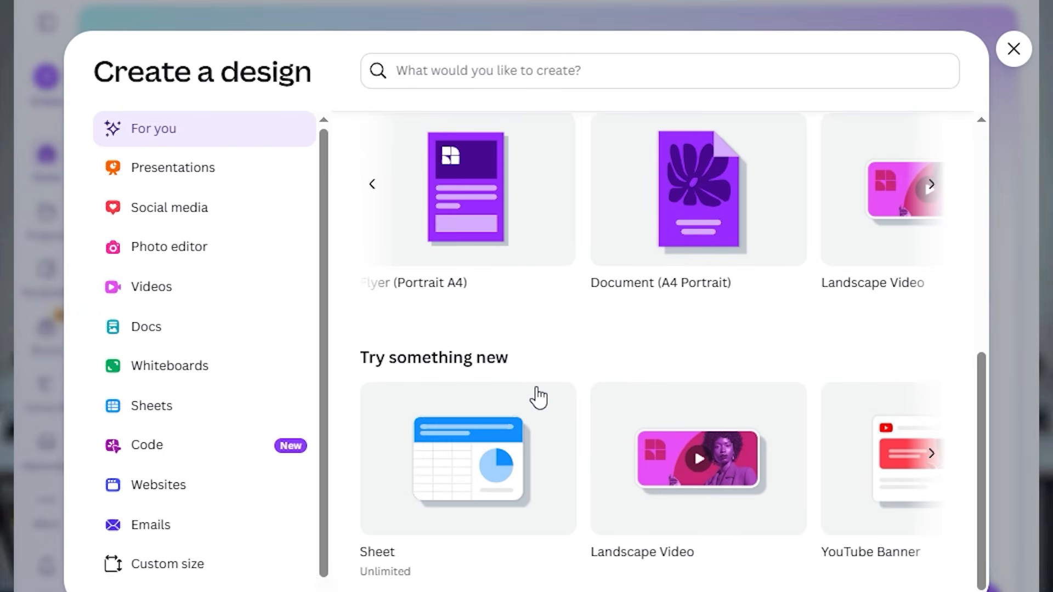
{"action": "left_click", "coordinate": [423, 482]}
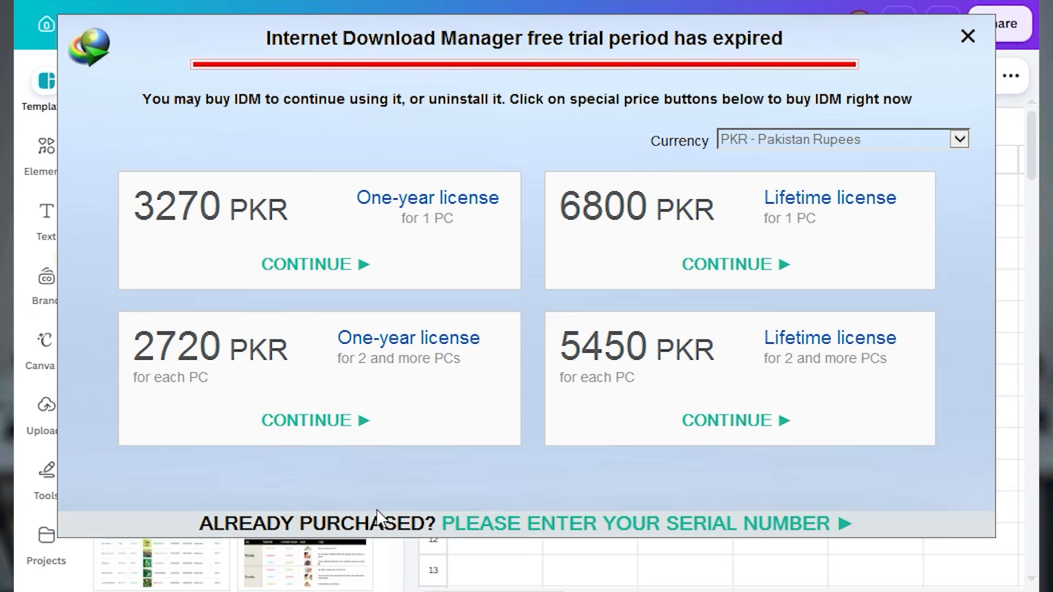
{"action": "left_click", "coordinate": [967, 36]}
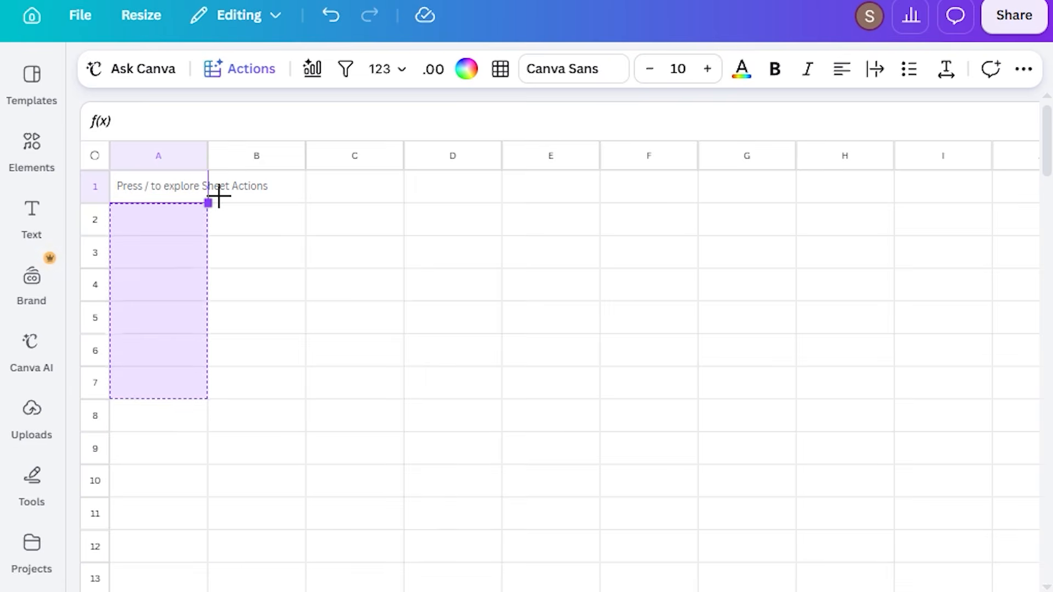
{"action": "left_click", "coordinate": [263, 188]}
{"action": "left_click_drag", "start_coordinate": [306, 199], "coordinate": [288, 552]}
{"action": "left_click", "coordinate": [359, 188]}
{"action": "left_click_drag", "start_coordinate": [405, 202], "coordinate": [364, 575]}
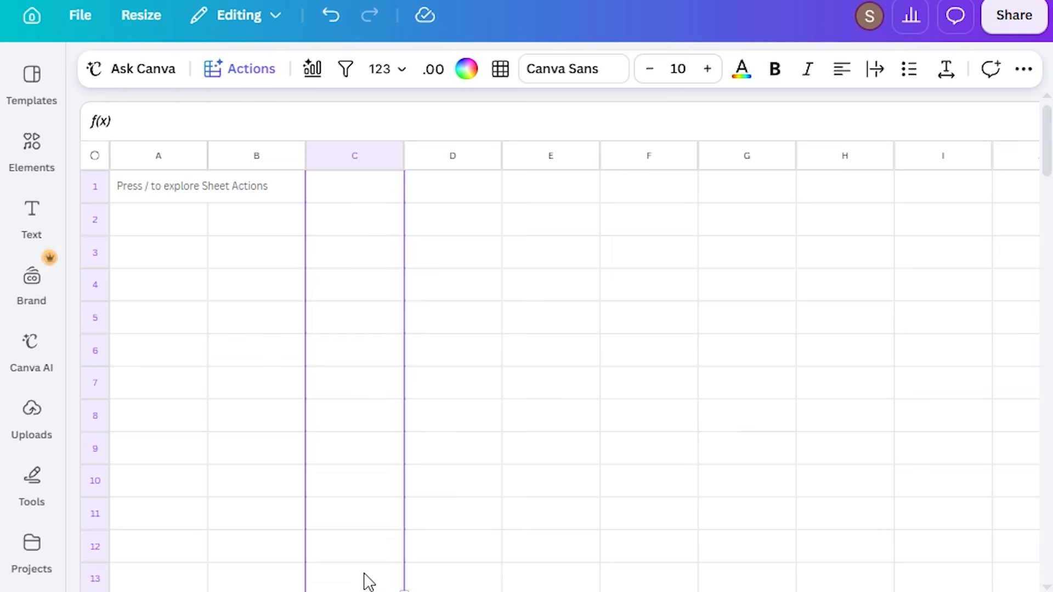
{"action": "left_click", "coordinate": [267, 149]}
{"action": "left_click", "coordinate": [170, 148]}
{"action": "scroll", "coordinate": [253, 149], "scroll_direction": "down", "scroll_amount": 1}
{"action": "scroll", "coordinate": [253, 149], "scroll_direction": "up", "scroll_amount": 1}
{"action": "key", "text": "Escape"}
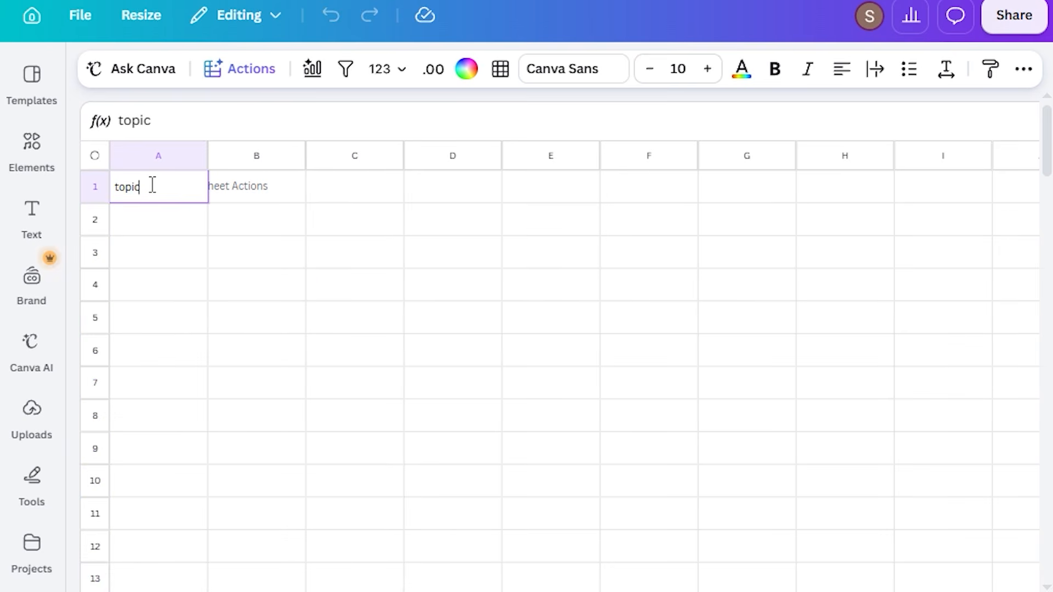
Enter the column headers "topic", "qoute" and "bg video" in cells A1, B1 and C1
{"action": "type", "text": "topic"}
{"action": "left_click", "coordinate": [216, 185]}
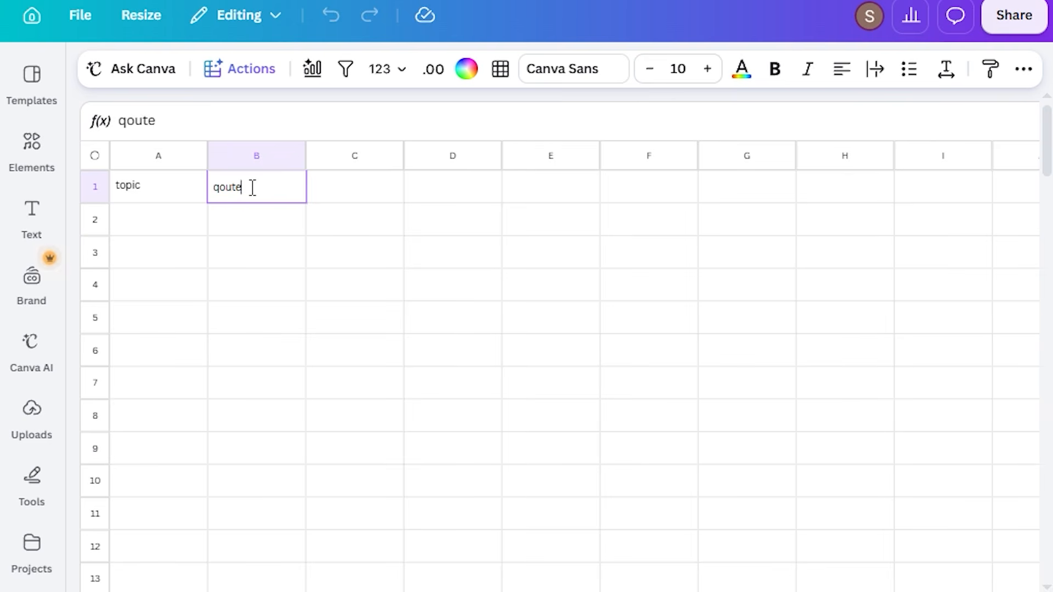
{"action": "key", "text": "Tab"}
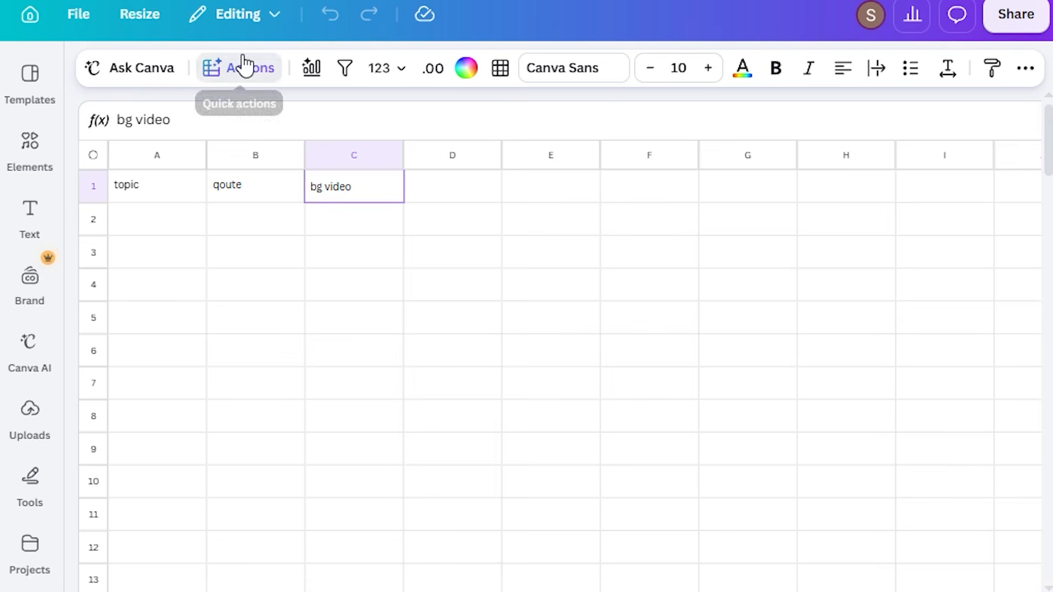
Start Magic Write at cell C1 with a prompt for a two-column table of one hundred inspirational quotes across different topics
{"action": "left_click", "coordinate": [244, 64]}
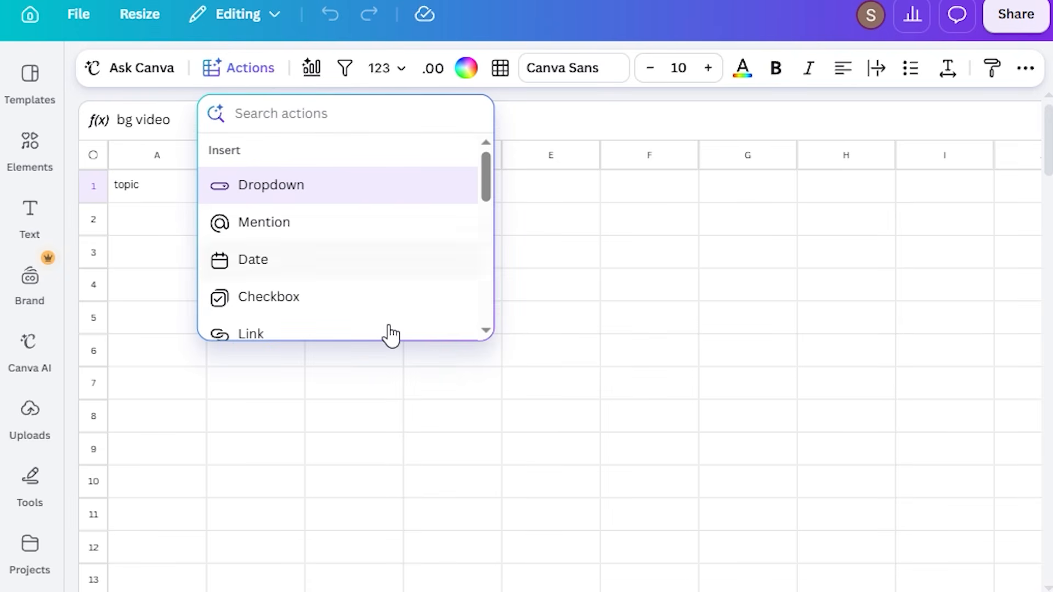
{"action": "scroll", "coordinate": [391, 335], "scroll_direction": "down", "scroll_amount": 2}
{"action": "scroll", "coordinate": [391, 334], "scroll_direction": "down", "scroll_amount": 2}
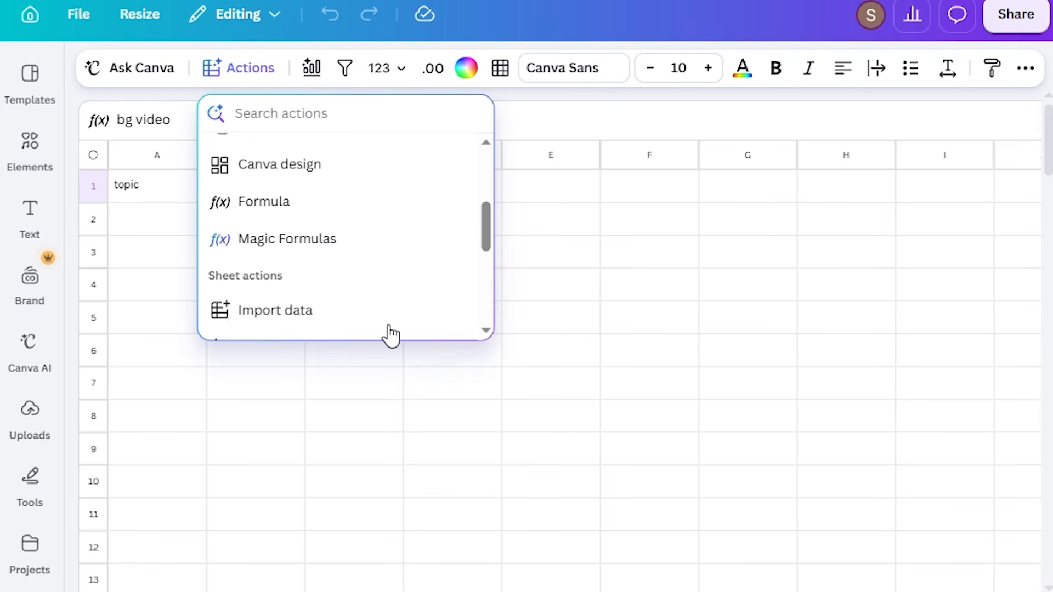
{"action": "scroll", "coordinate": [390, 334], "scroll_direction": "down", "scroll_amount": 2}
{"action": "scroll", "coordinate": [391, 334], "scroll_direction": "down", "scroll_amount": 2}
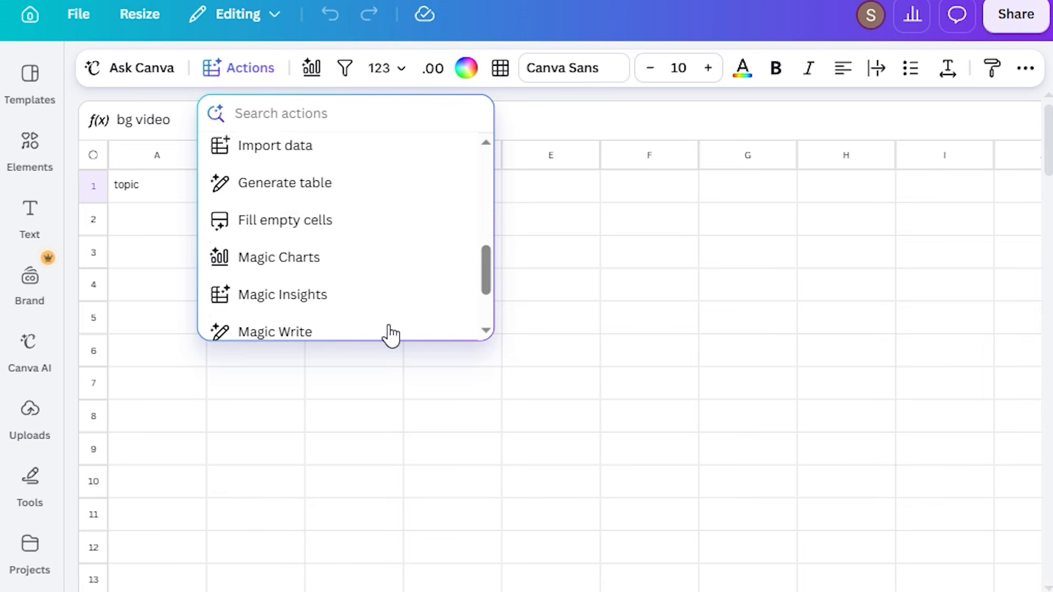
{"action": "scroll", "coordinate": [391, 334], "scroll_direction": "down", "scroll_amount": 1}
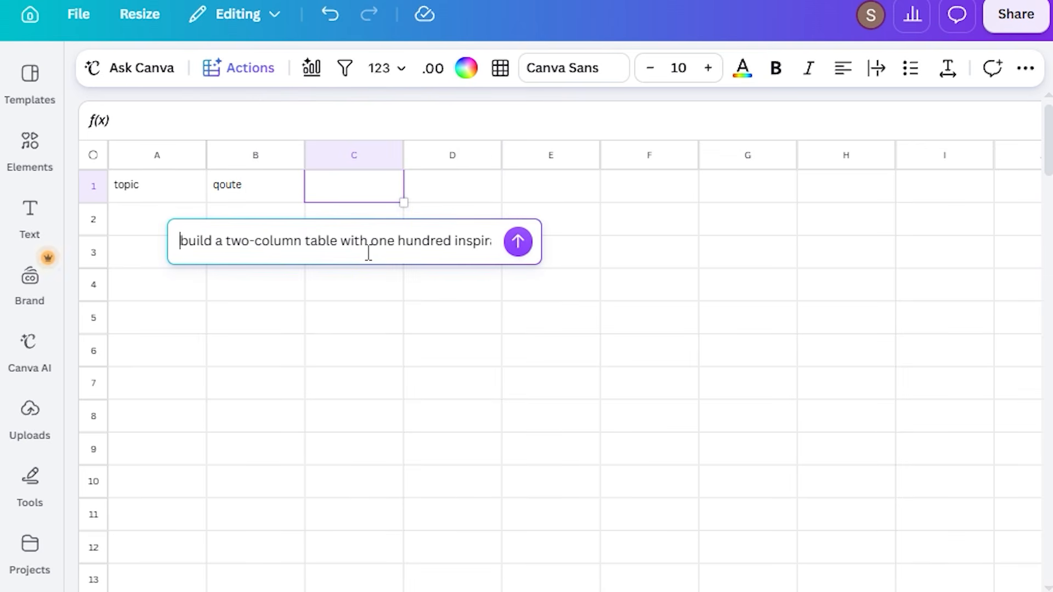
Read through the Magic Write prompt, checking the topic variety, the short theme title column and the quotation-marked quote column
{"action": "key", "text": "shift+Right"}
{"action": "key", "text": "shift+Right"}
{"action": "key", "text": "shift+Right"}
{"action": "key", "text": "shift+Right"}
{"action": "key", "text": "shift+Right"}
{"action": "key", "text": "shift+Right"}
{"action": "key", "text": "shift+Right"}
{"action": "key", "text": "shift+Right"}
{"action": "key", "text": "shift+Right"}
{"action": "key", "text": "shift+Right"}
{"action": "key", "text": "shift+Right"}
{"action": "key", "text": "shift+Right"}
{"action": "key", "text": "shift+Right"}
{"action": "key", "text": "shift+Right"}
{"action": "key", "text": "shift+Right"}
{"action": "key", "text": "shift+Right"}
{"action": "key", "text": "shift+Right"}
{"action": "key", "text": "shift+Right"}
{"action": "key", "text": "shift+Right"}
{"action": "key", "text": "shift+Right"}
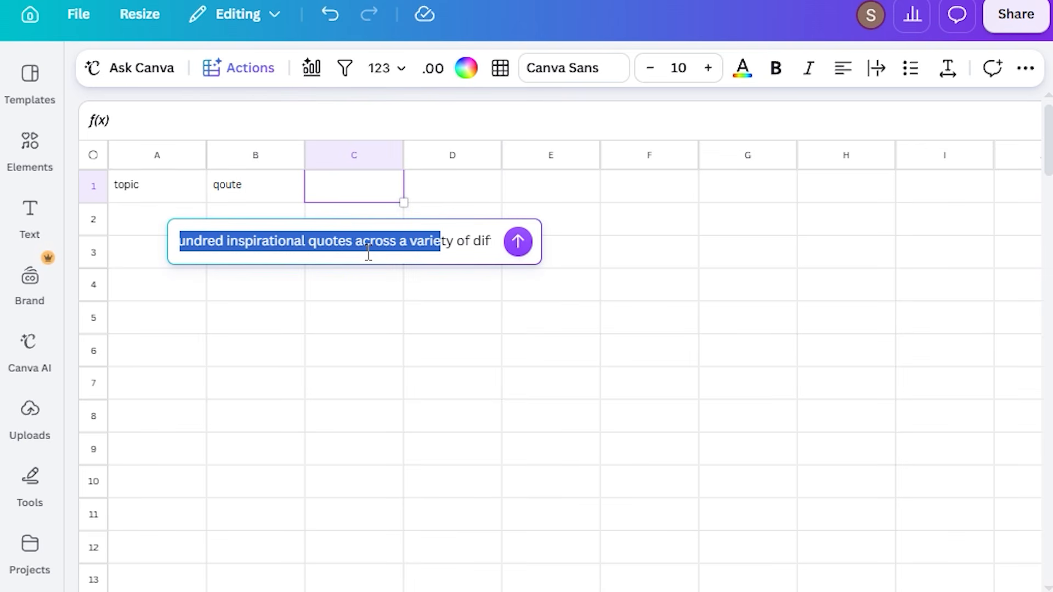
{"action": "double_click", "coordinate": [368, 252]}
{"action": "key", "text": "shift+Right"}
{"action": "key", "text": "shift+Right"}
{"action": "key", "text": "shift+Right"}
{"action": "key", "text": "shift+Right"}
{"action": "key", "text": "shift+Right"}
{"action": "key", "text": "shift+Right"}
{"action": "key", "text": "shift+Right"}
{"action": "key", "text": "shift+Right"}
{"action": "key", "text": "shift+Right"}
{"action": "key", "text": "shift+Right"}
{"action": "key", "text": "shift+Right"}
{"action": "key", "text": "shift+Right"}
{"action": "key", "text": "shift+Right"}
{"action": "key", "text": "shift+Right"}
{"action": "key", "text": "shift+Right"}
{"action": "key", "text": "shift+Right"}
{"action": "key", "text": "shift+Right"}
{"action": "key", "text": "shift+Right"}
{"action": "key", "text": "shift+Right"}
{"action": "key", "text": "shift+Right"}
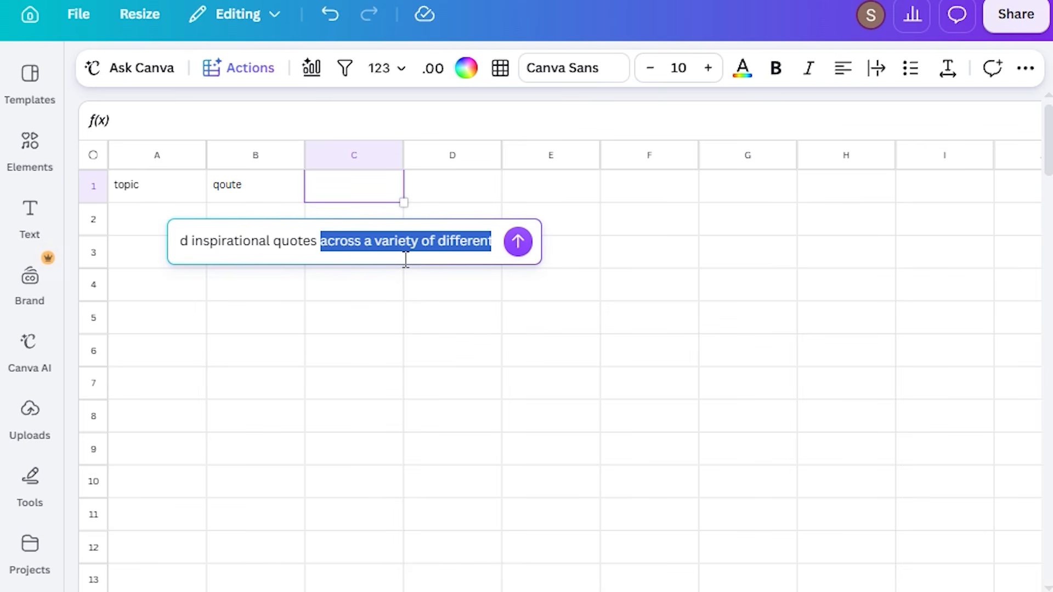
{"action": "key", "text": "Right"}
{"action": "key", "text": "Right"}
{"action": "key", "text": "Right"}
{"action": "key", "text": "Right"}
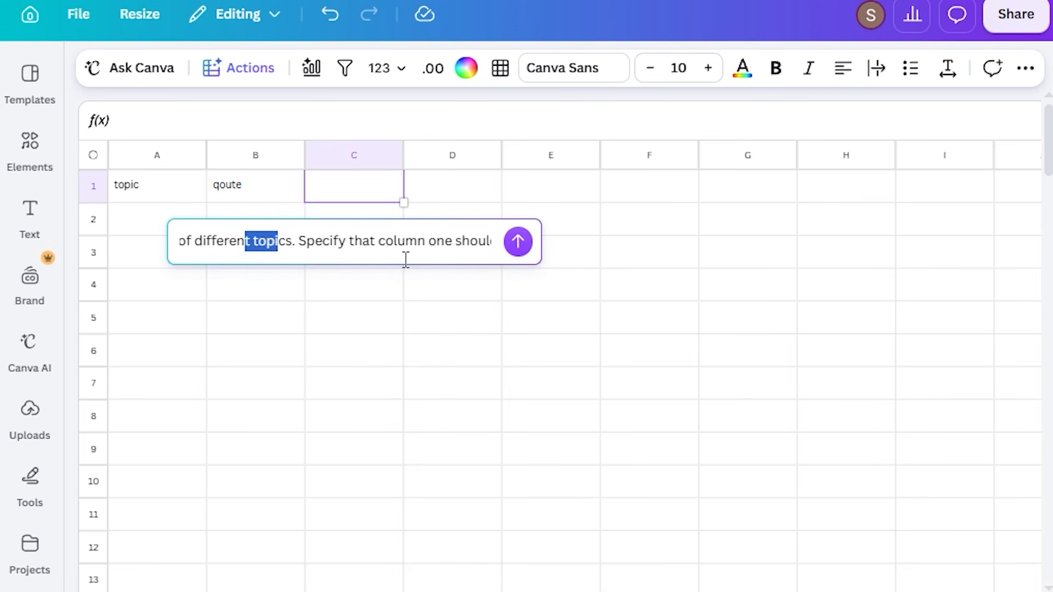
{"action": "key", "text": "shift+Right"}
{"action": "key", "text": "shift+Right"}
{"action": "key", "text": "shift+Right"}
{"action": "key", "text": "shift+Right"}
{"action": "key", "text": "shift+Right"}
{"action": "key", "text": "shift+Right"}
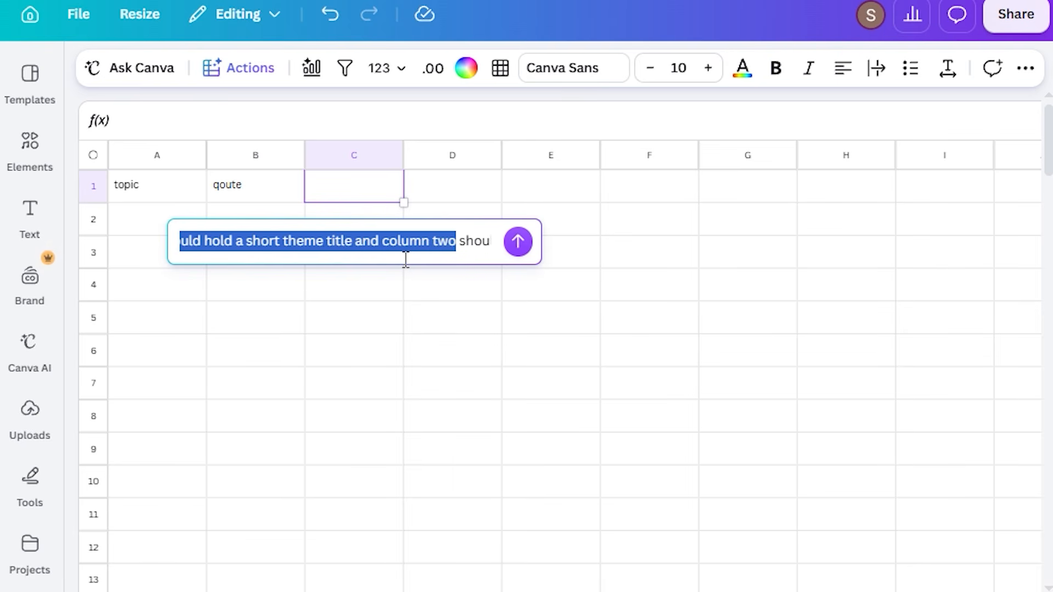
{"action": "key", "text": "shift+Right"}
{"action": "key", "text": "shift+Right"}
{"action": "key", "text": "shift+Right"}
{"action": "key", "text": "shift+Right"}
{"action": "key", "text": "shift+Right"}
{"action": "key", "text": "shift+Right"}
{"action": "key", "text": "shift+Right"}
{"action": "key", "text": "shift+Right"}
{"action": "key", "text": "shift+Right"}
{"action": "key", "text": "shift+Right"}
{"action": "key", "text": "shift+Right"}
{"action": "key", "text": "shift+Right"}
{"action": "key", "text": "shift+Right"}
{"action": "key", "text": "shift+Right"}
{"action": "key", "text": "shift+Right"}
{"action": "key", "text": "shift+Right"}
{"action": "key", "text": "shift+Right"}
{"action": "key", "text": "shift+Right"}
{"action": "key", "text": "shift+Right"}
{"action": "key", "text": "shift+Right"}
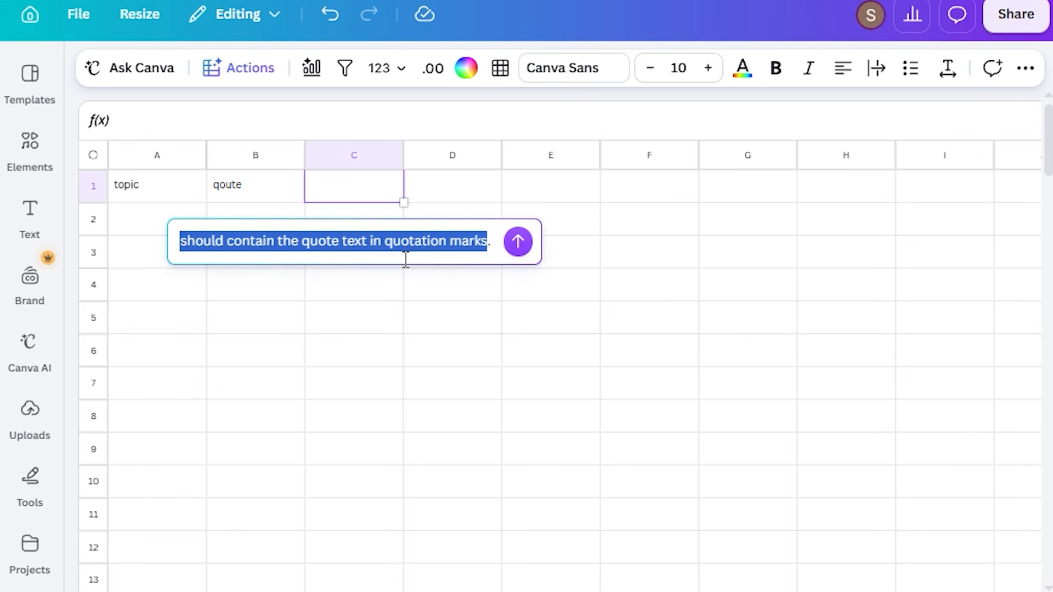
Generate the two-column theme and quote table from the prompt and insert it into the sheet
{"action": "left_click", "coordinate": [517, 242]}
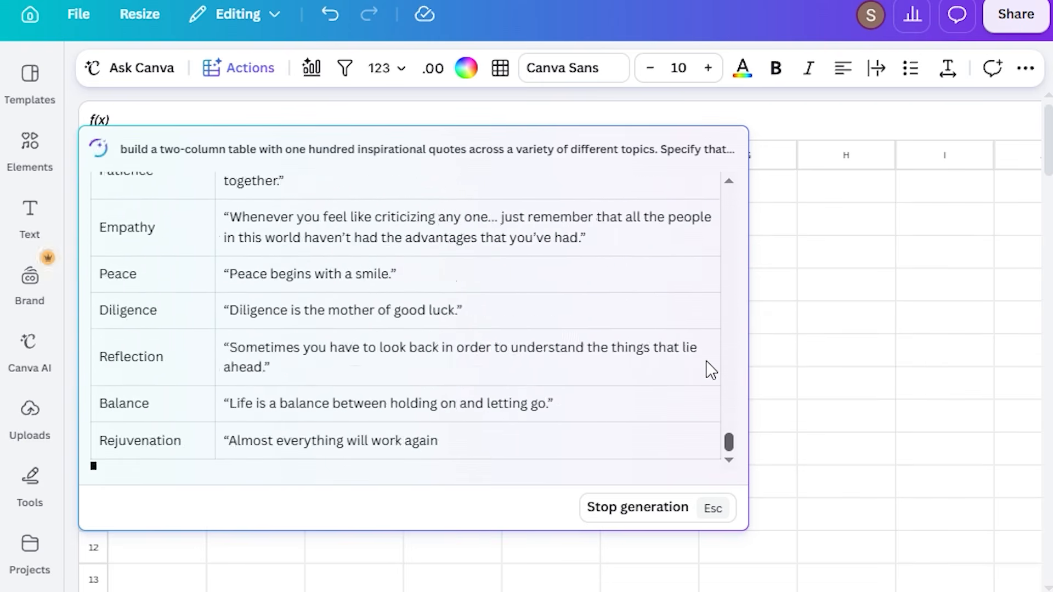
{"action": "scroll", "coordinate": [711, 371], "scroll_direction": "up", "scroll_amount": 15}
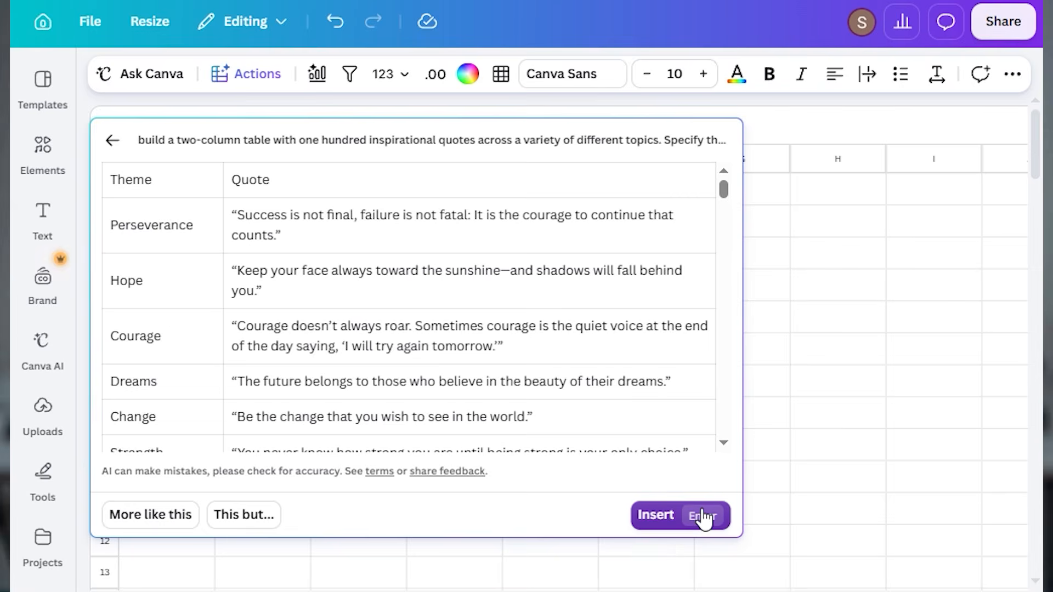
{"action": "left_click", "coordinate": [655, 517]}
{"action": "scroll", "coordinate": [656, 524], "scroll_direction": "down", "scroll_amount": 3}
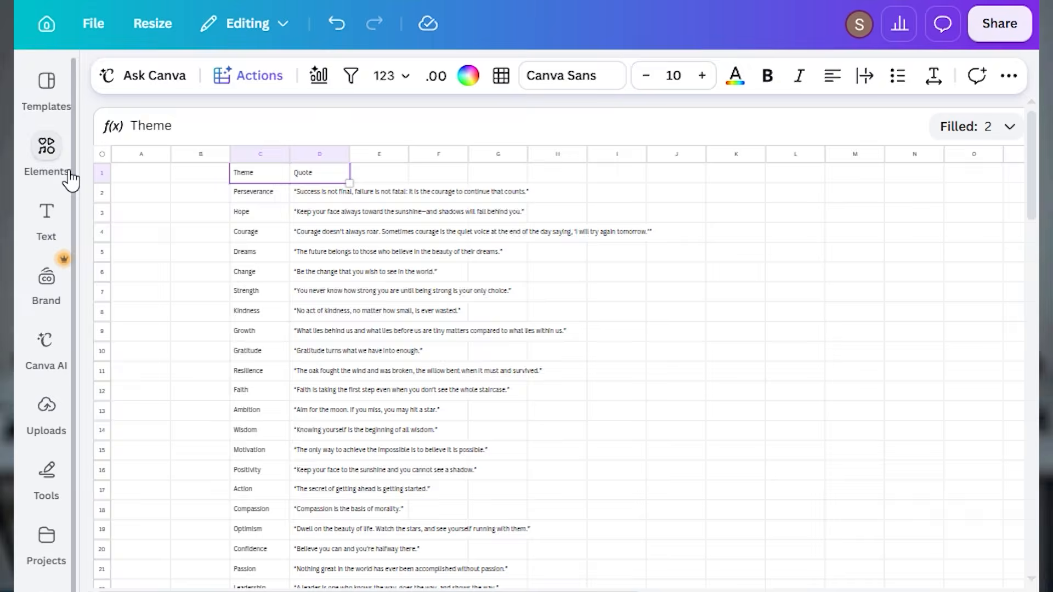
Search the elements library for "nature videos"
{"action": "left_click", "coordinate": [61, 164]}
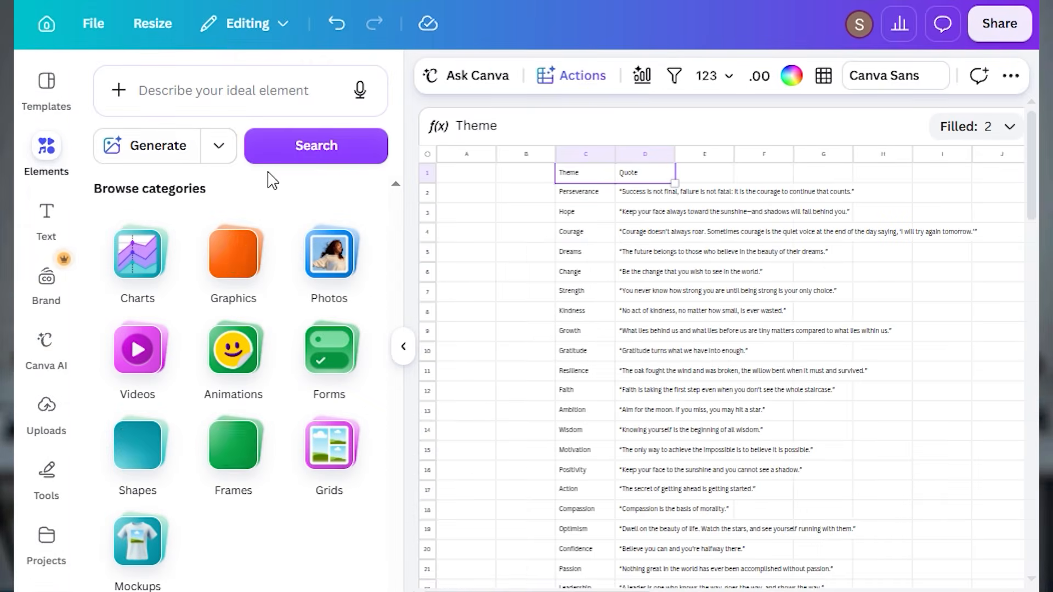
{"action": "left_click", "coordinate": [213, 80]}
{"action": "type", "text": "nature videos'"}
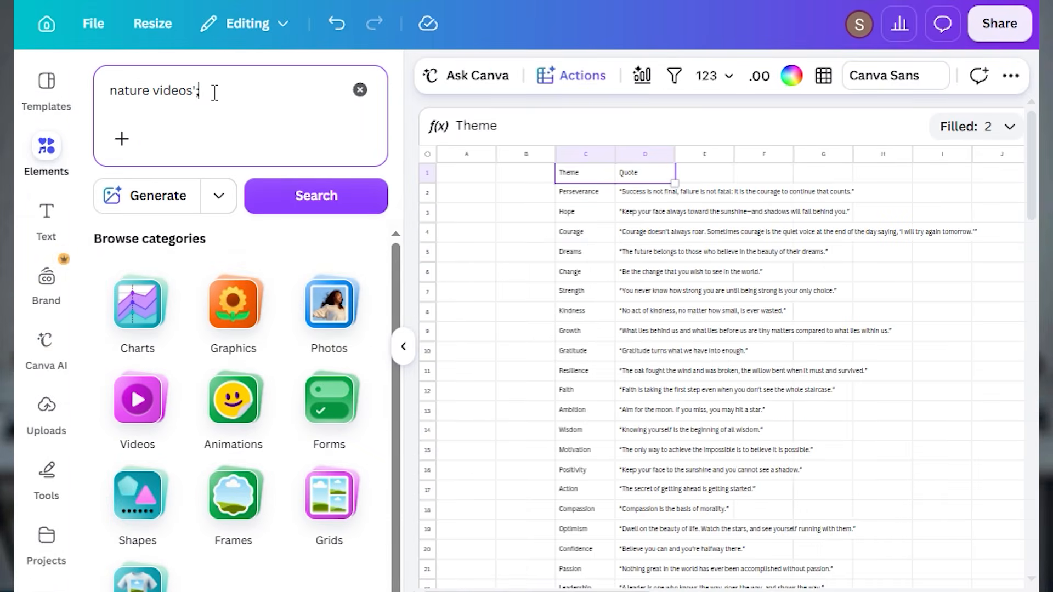
{"action": "key", "text": "Return"}
{"action": "key", "text": "BackSpace"}
{"action": "key", "text": "Return"}
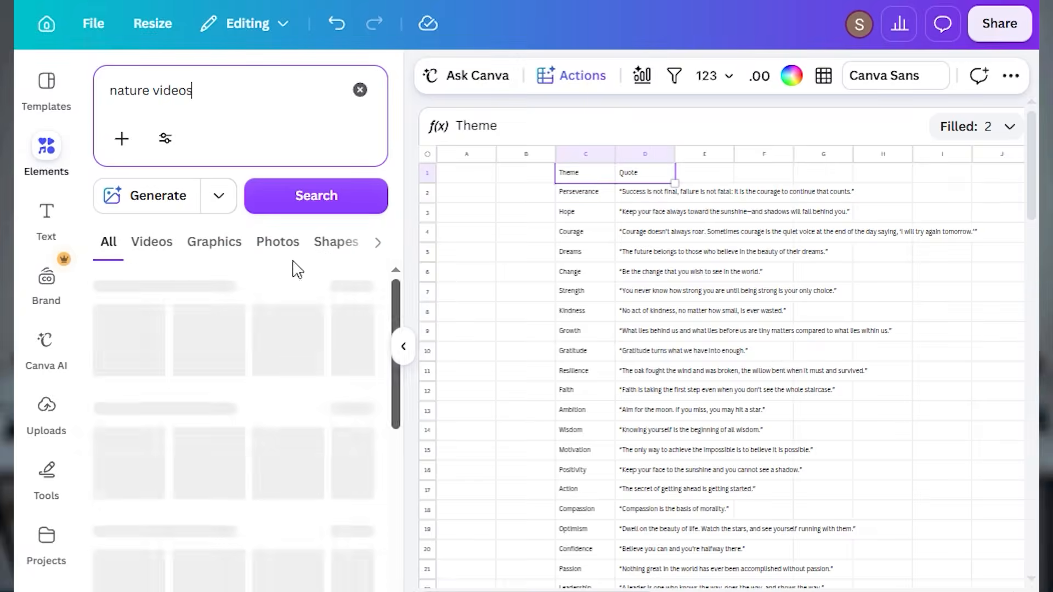
Filter the nature video results to vertical orientation and browse the clips
{"action": "left_click", "coordinate": [165, 138]}
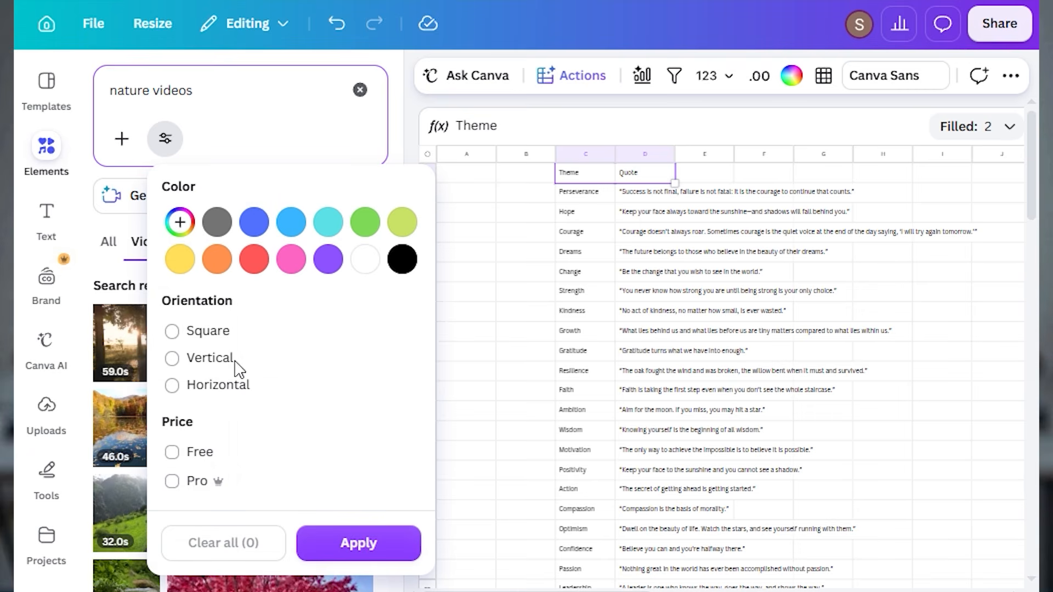
{"action": "left_click", "coordinate": [342, 544]}
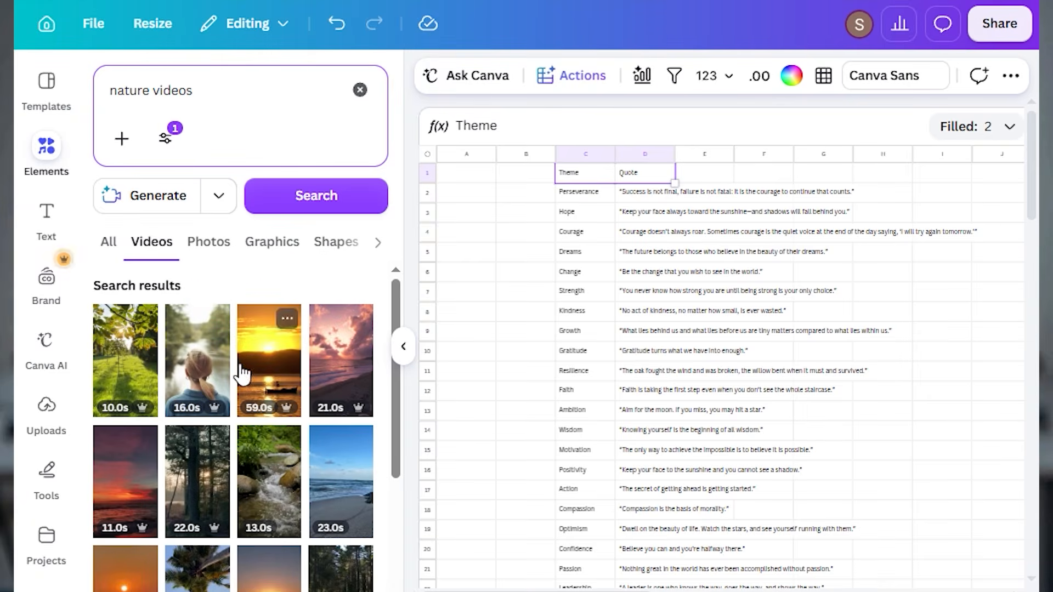
{"action": "scroll", "coordinate": [228, 496], "scroll_direction": "down", "scroll_amount": 5}
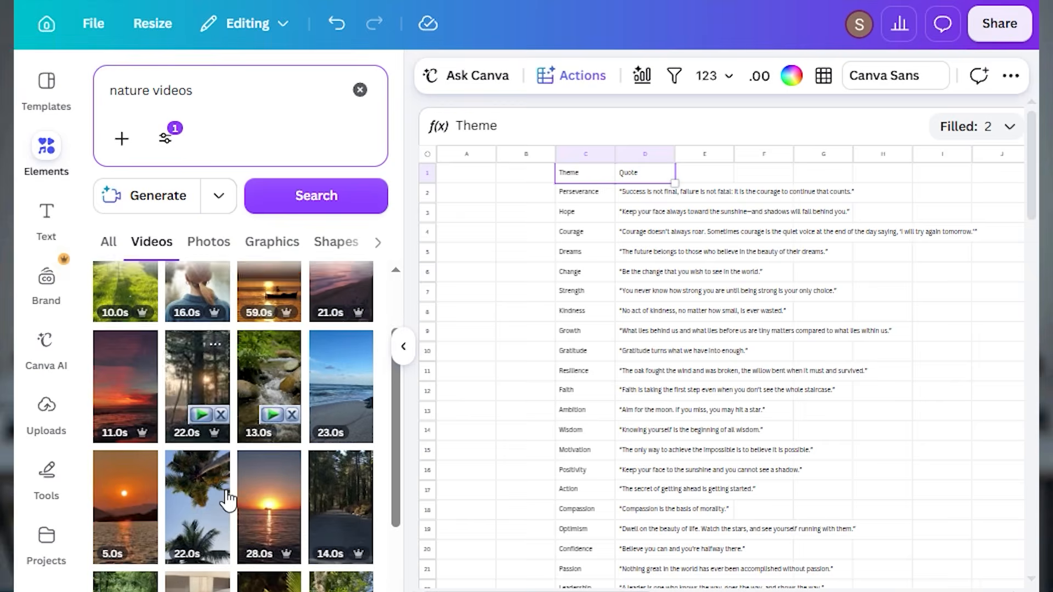
{"action": "scroll", "coordinate": [214, 510], "scroll_direction": "down", "scroll_amount": 5}
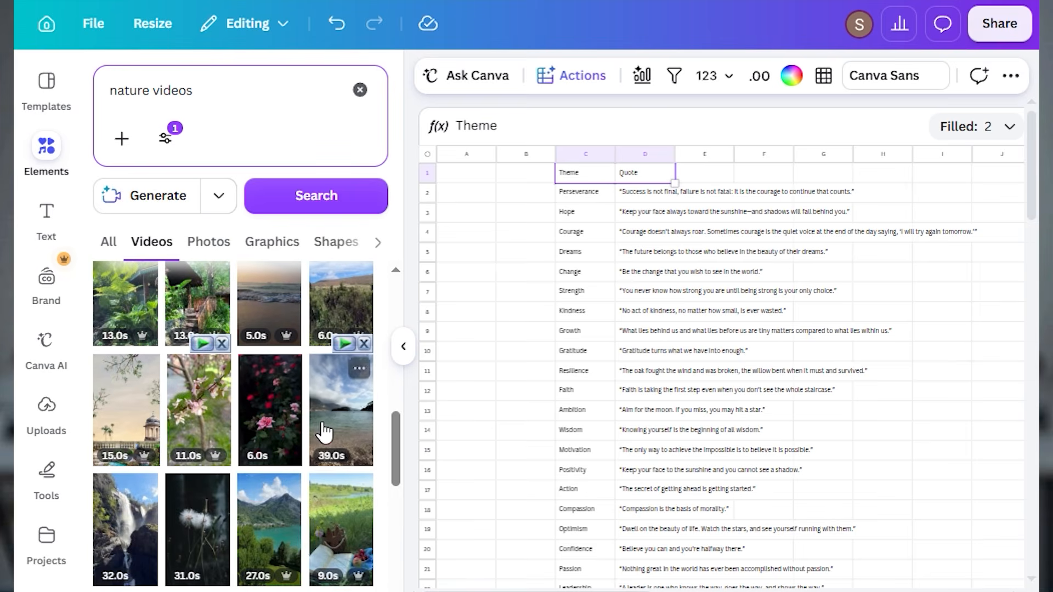
{"action": "scroll", "coordinate": [252, 559], "scroll_direction": "down", "scroll_amount": 4}
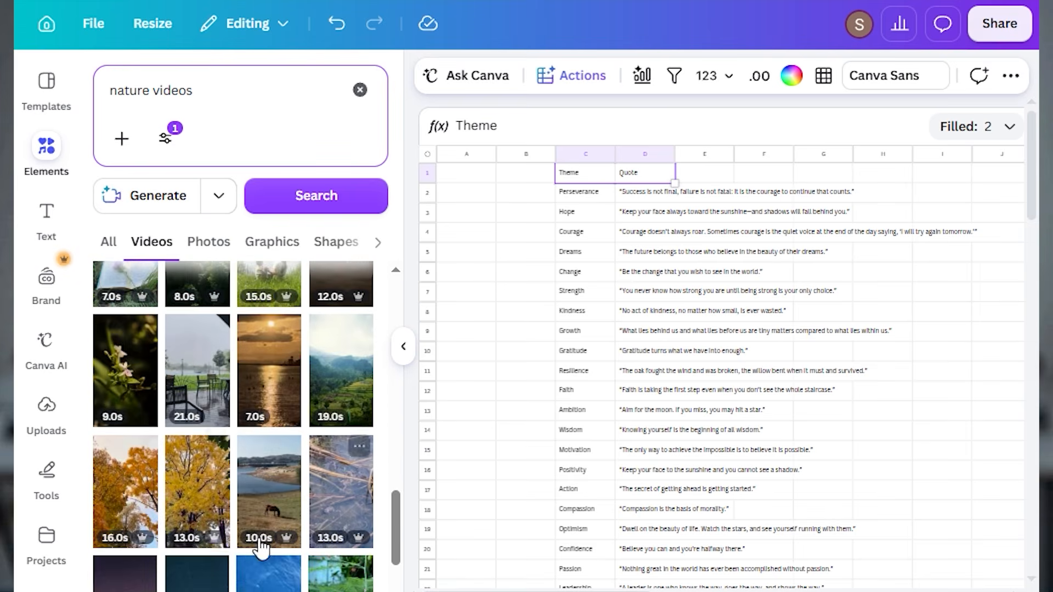
Insert vertical nature clips onto the sheet and delete the copies floating outside the cells
{"action": "scroll", "coordinate": [265, 351], "scroll_direction": "up", "scroll_amount": 15}
{"action": "left_click", "coordinate": [99, 336]}
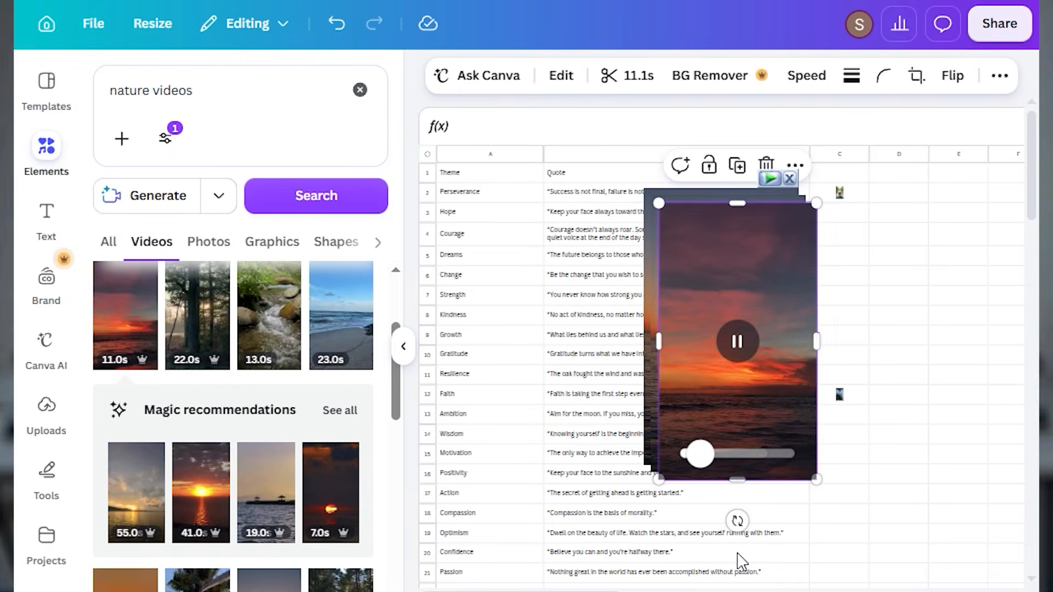
{"action": "left_click_drag", "start_coordinate": [750, 237], "coordinate": [664, 224]}
{"action": "left_click", "coordinate": [674, 146]}
{"action": "left_click", "coordinate": [737, 236]}
{"action": "left_click", "coordinate": [756, 158]}
{"action": "left_click", "coordinate": [737, 236]}
{"action": "left_click", "coordinate": [749, 151]}
Place vertical nature clips in cells C3, C4 and C5, beside the Hope, Courage and Dreams quotes
{"action": "scroll", "coordinate": [241, 459], "scroll_direction": "down", "scroll_amount": 3}
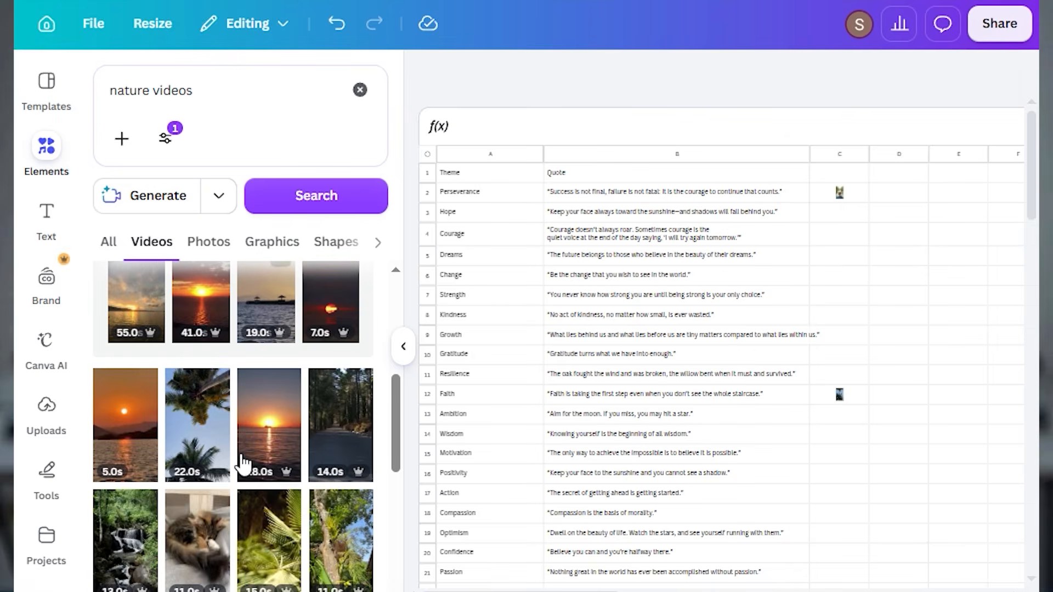
{"action": "left_click_drag", "start_coordinate": [178, 524], "coordinate": [834, 212]}
{"action": "left_click_drag", "start_coordinate": [265, 364], "coordinate": [833, 239]}
{"action": "left_click_drag", "start_coordinate": [324, 355], "coordinate": [834, 256]}
{"action": "scroll", "coordinate": [147, 416], "scroll_direction": "down", "scroll_amount": 6}
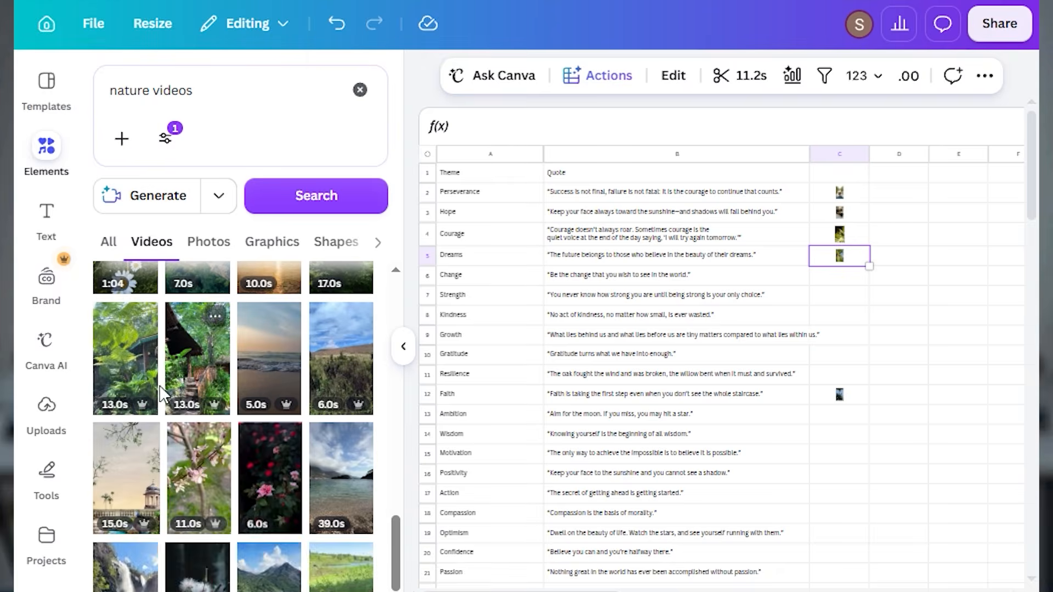
Continue filling the video column from C6 down to C11 with different vertical nature clips
{"action": "left_click_drag", "start_coordinate": [126, 357], "coordinate": [846, 297]}
{"action": "left_click_drag", "start_coordinate": [189, 357], "coordinate": [829, 322]}
{"action": "left_click_drag", "start_coordinate": [281, 353], "coordinate": [849, 277]}
{"action": "left_click_drag", "start_coordinate": [339, 357], "coordinate": [834, 297]}
{"action": "scroll", "coordinate": [277, 392], "scroll_direction": "down", "scroll_amount": 9}
{"action": "left_click_drag", "start_coordinate": [264, 493], "coordinate": [832, 333]}
{"action": "left_click_drag", "start_coordinate": [125, 510], "coordinate": [829, 359]}
{"action": "scroll", "coordinate": [252, 458], "scroll_direction": "down", "scroll_amount": 5}
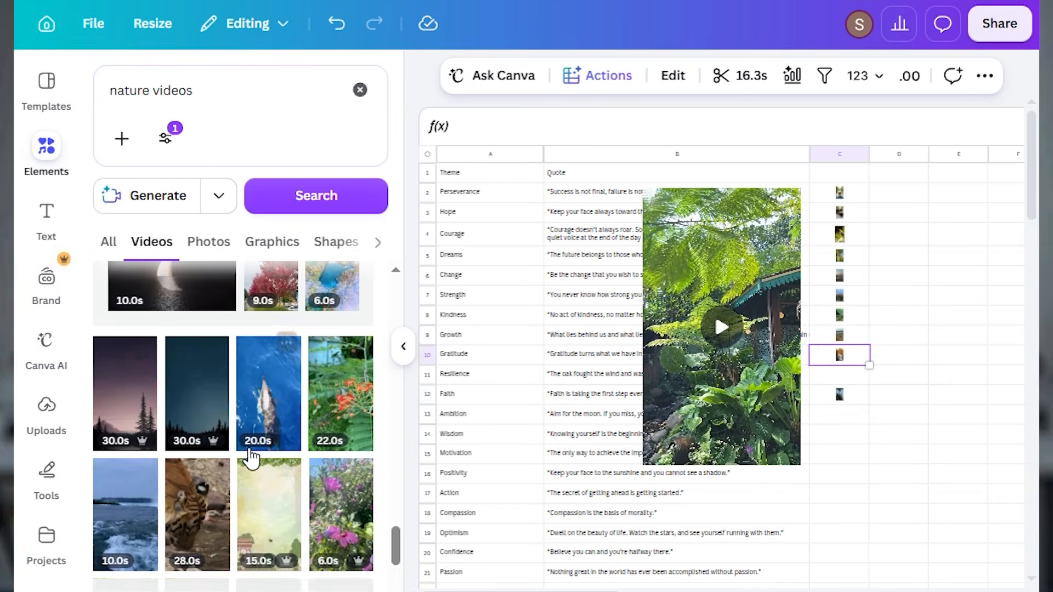
{"action": "scroll", "coordinate": [148, 438], "scroll_direction": "down", "scroll_amount": 3}
{"action": "left_click_drag", "start_coordinate": [145, 552], "coordinate": [762, 181]}
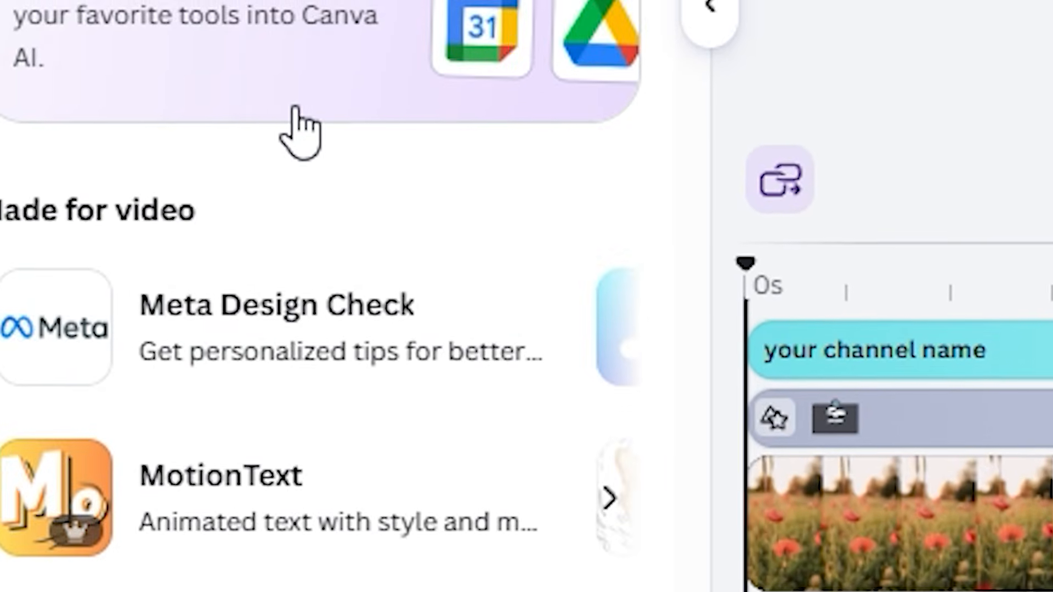
Find and open the Bulk create app in the quote template design
{"action": "scroll", "coordinate": [334, 266], "scroll_direction": "down", "scroll_amount": 5}
{"action": "scroll", "coordinate": [319, 100], "scroll_direction": "down", "scroll_amount": 4}
{"action": "scroll", "coordinate": [338, 85], "scroll_direction": "down", "scroll_amount": 1}
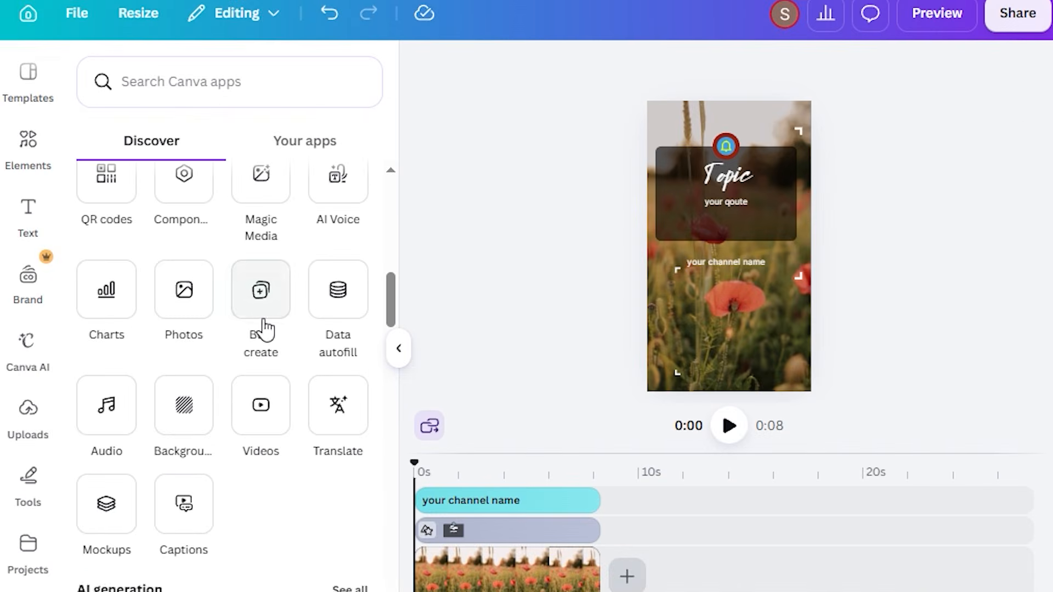
{"action": "left_click", "coordinate": [343, 332]}
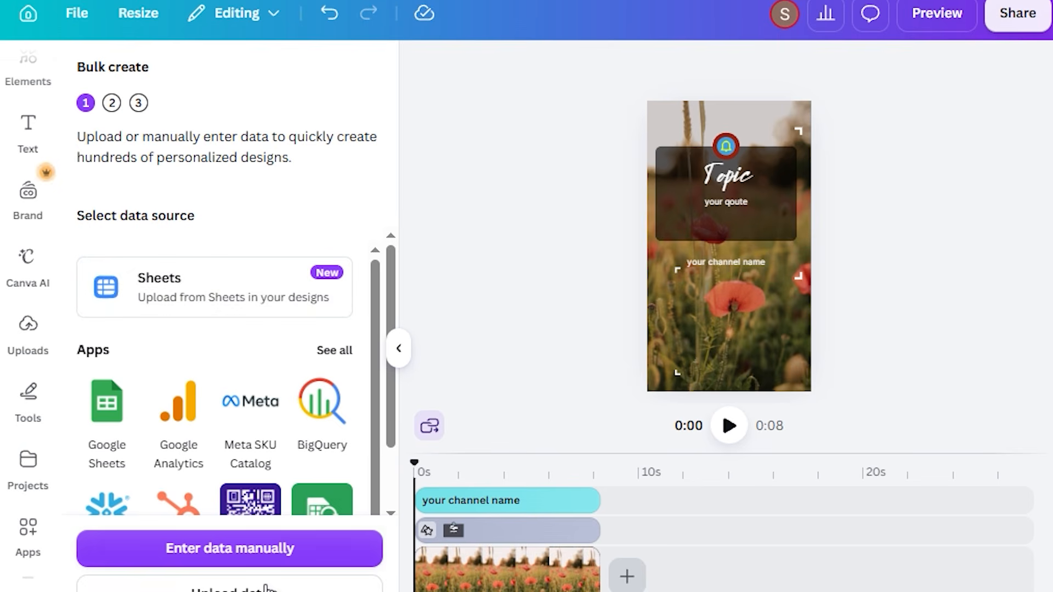
Connect the "topic" sheet as the bulk data source, using the range A1:C100
{"action": "left_click", "coordinate": [249, 321]}
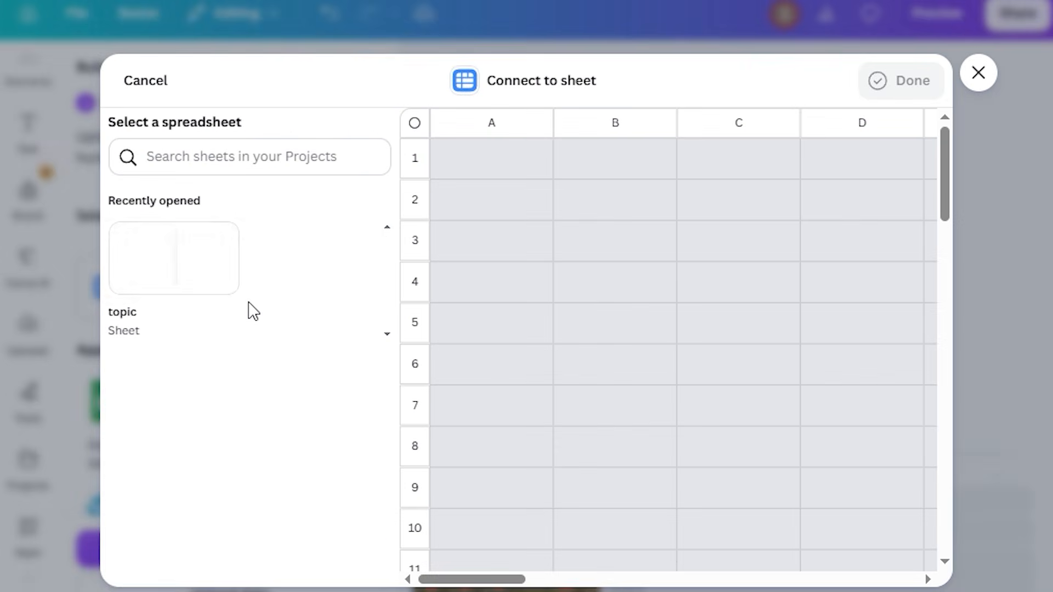
{"action": "left_click", "coordinate": [240, 313]}
{"action": "left_click", "coordinate": [188, 263]}
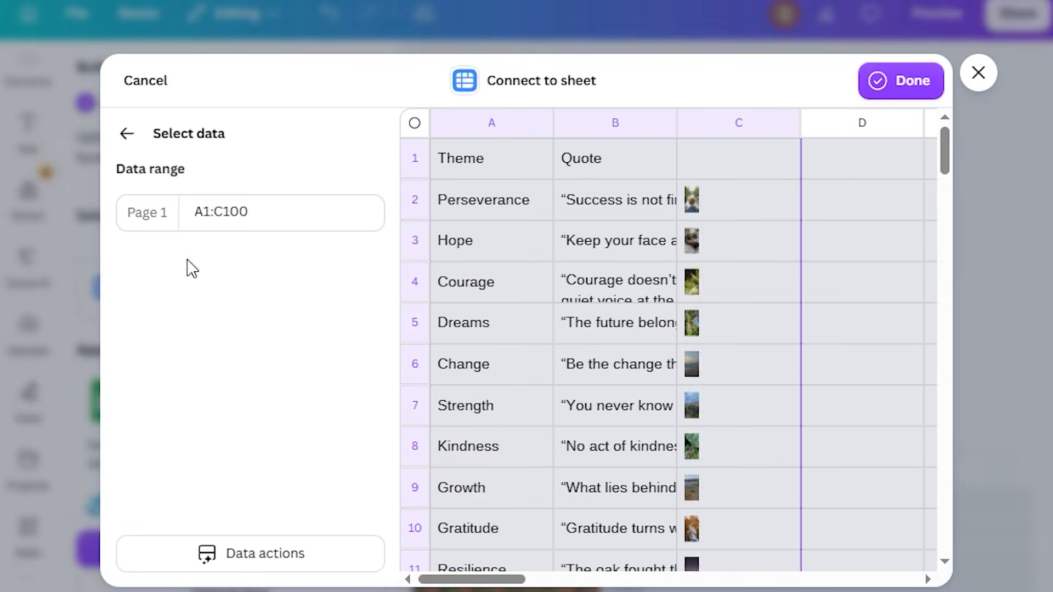
{"action": "scroll", "coordinate": [515, 218], "scroll_direction": "down", "scroll_amount": 5}
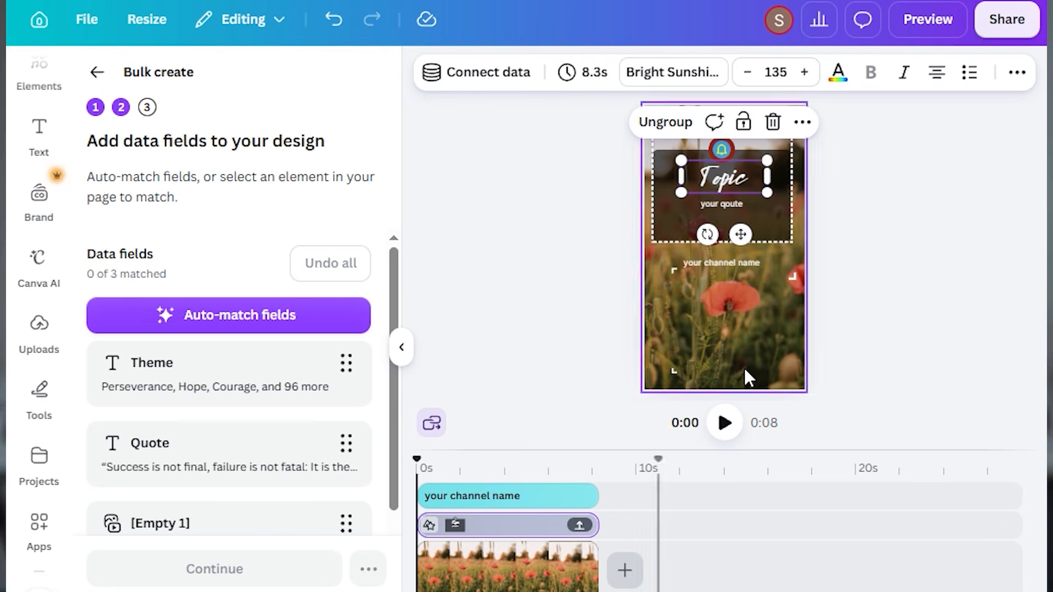
Connect the template's "Topic" text to the Theme data field
{"action": "double_click", "coordinate": [739, 174]}
{"action": "right_click", "coordinate": [739, 174]}
{"action": "key", "text": "Escape"}
{"action": "right_click", "coordinate": [738, 175]}
{"action": "left_click", "coordinate": [619, 200]}
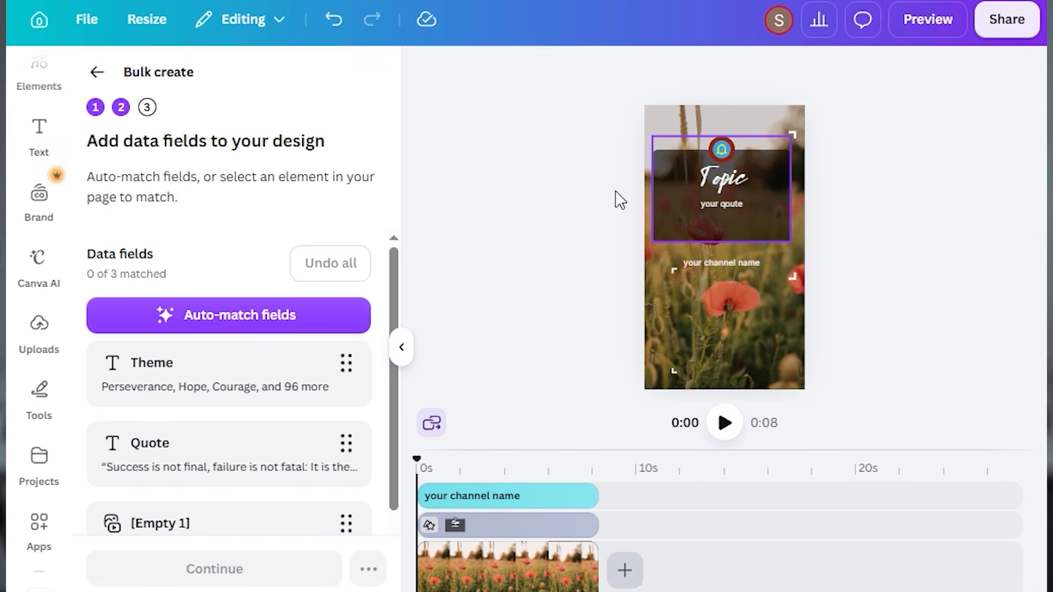
{"action": "right_click", "coordinate": [741, 153]}
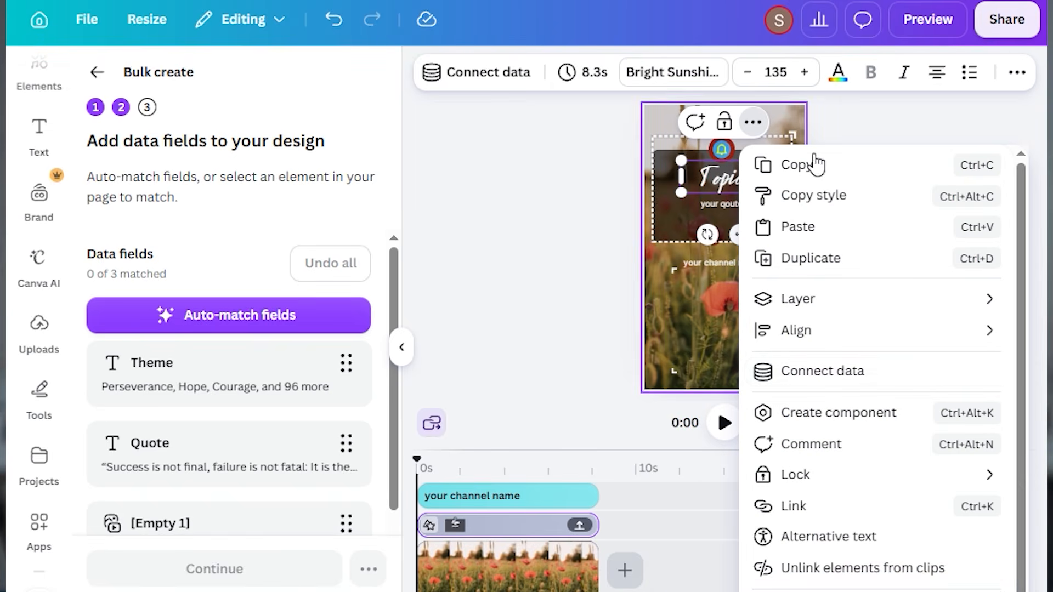
{"action": "left_click", "coordinate": [889, 372]}
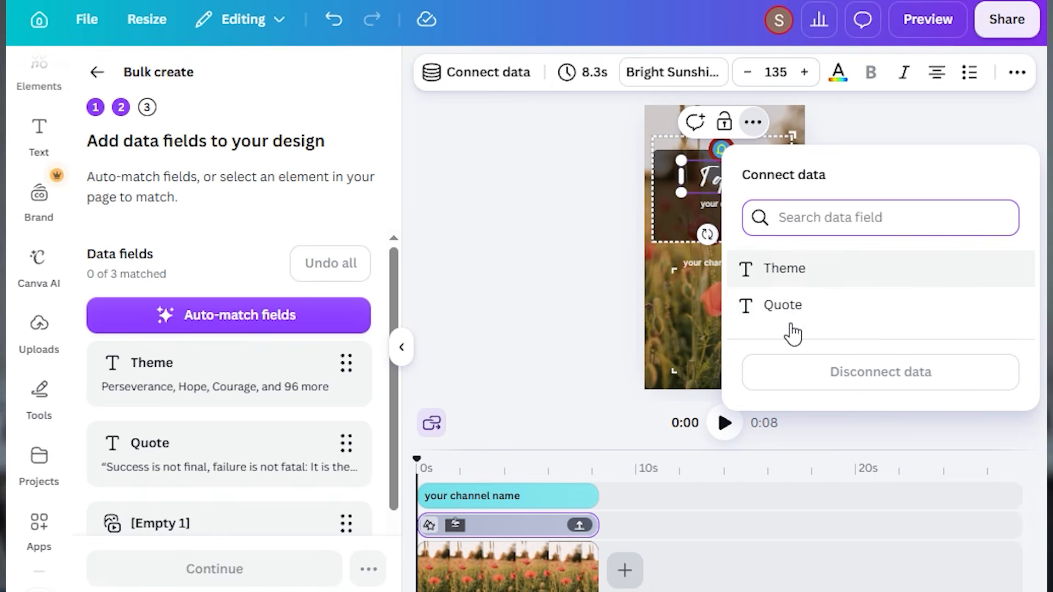
{"action": "left_click", "coordinate": [834, 272]}
Connect the quote placeholder text to the Quote data field and deselect it
{"action": "left_click", "coordinate": [719, 206]}
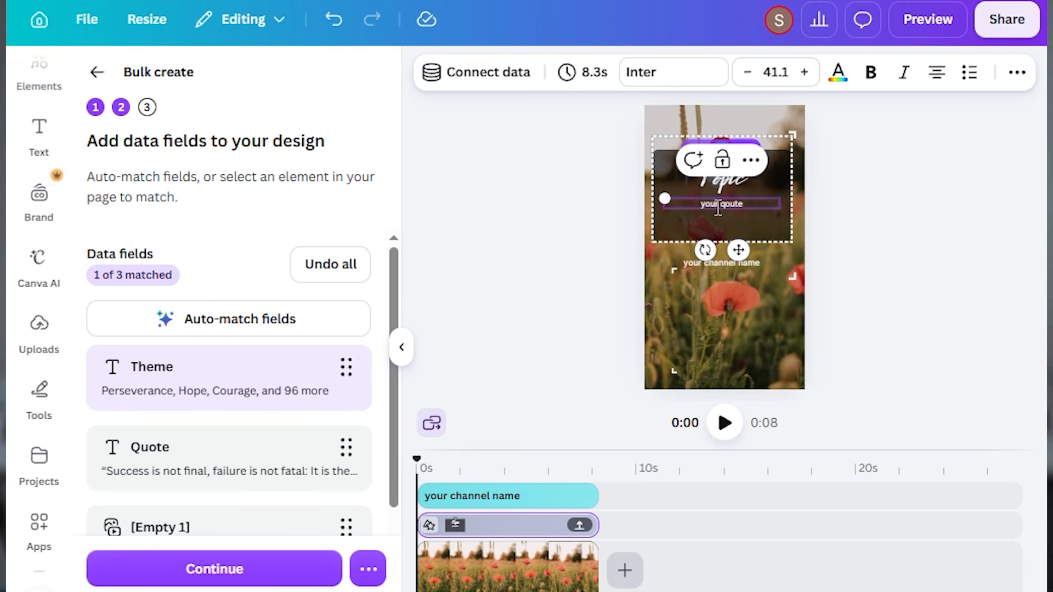
{"action": "right_click", "coordinate": [740, 204]}
{"action": "left_click", "coordinate": [789, 406]}
{"action": "left_click", "coordinate": [790, 341]}
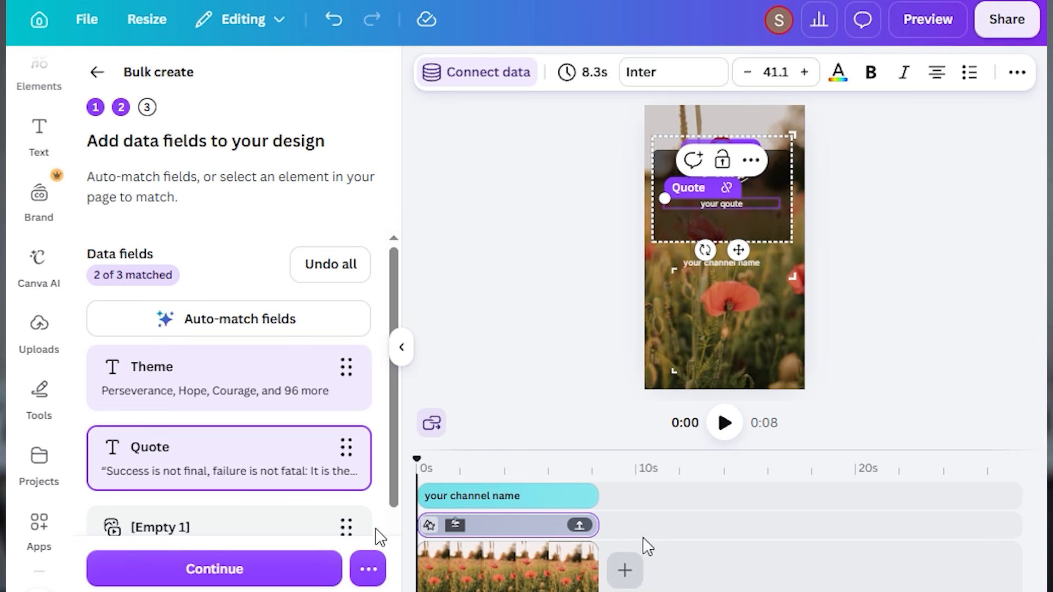
{"action": "left_click", "coordinate": [646, 407]}
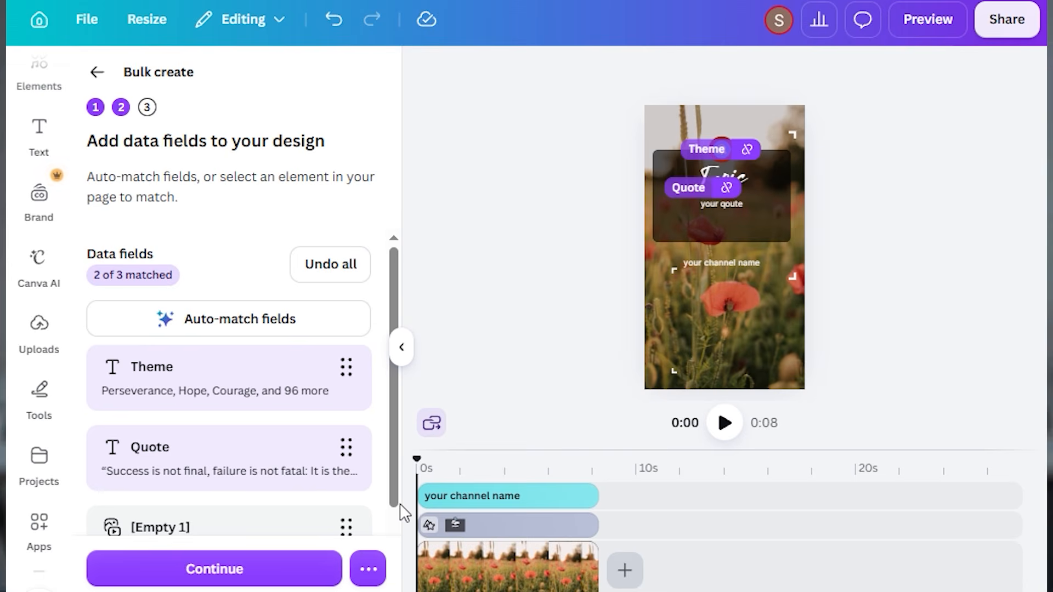
Match the videos data field to the template's full-page background
{"action": "scroll", "coordinate": [388, 518], "scroll_direction": "down", "scroll_amount": 2}
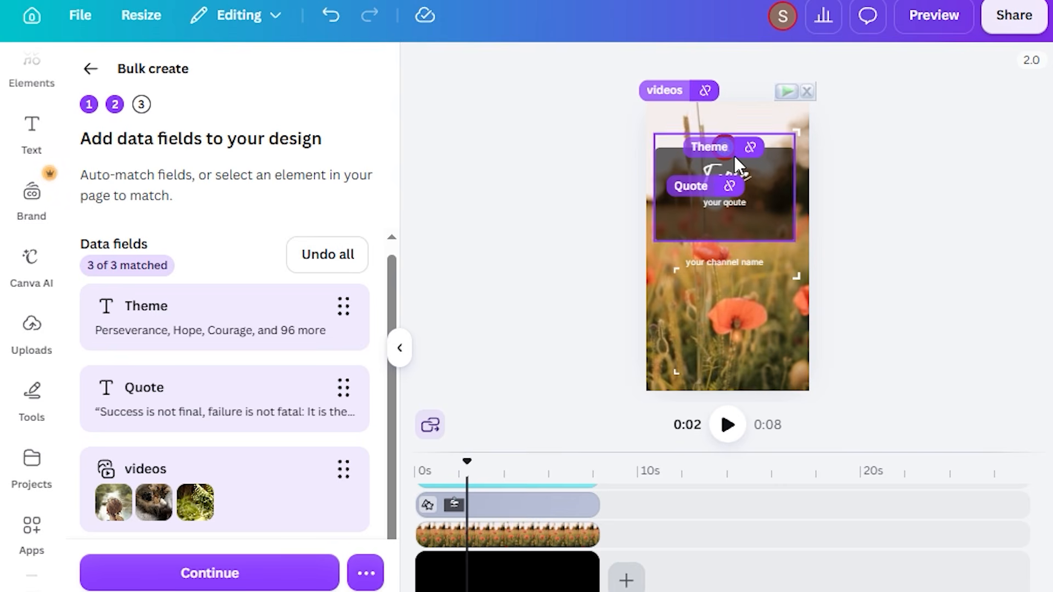
{"action": "left_click_drag", "start_coordinate": [865, 69], "coordinate": [690, 429]}
{"action": "left_click", "coordinate": [689, 423]}
{"action": "left_click", "coordinate": [688, 423]}
{"action": "left_click", "coordinate": [689, 423]}
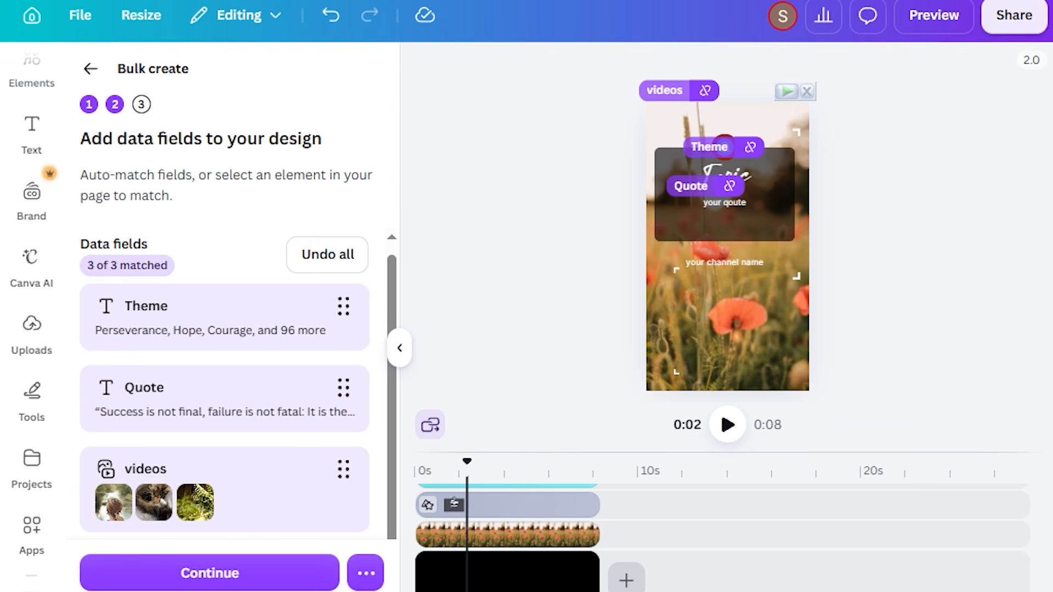
Preview the bulk designs one after another, checking theme, quote and background video, and close the preview
{"action": "left_click", "coordinate": [210, 573]}
{"action": "left_click", "coordinate": [604, 28]}
{"action": "right_click", "coordinate": [606, 28]}
{"action": "left_click", "coordinate": [597, 23]}
{"action": "left_click", "coordinate": [598, 23]}
{"action": "left_click", "coordinate": [597, 22]}
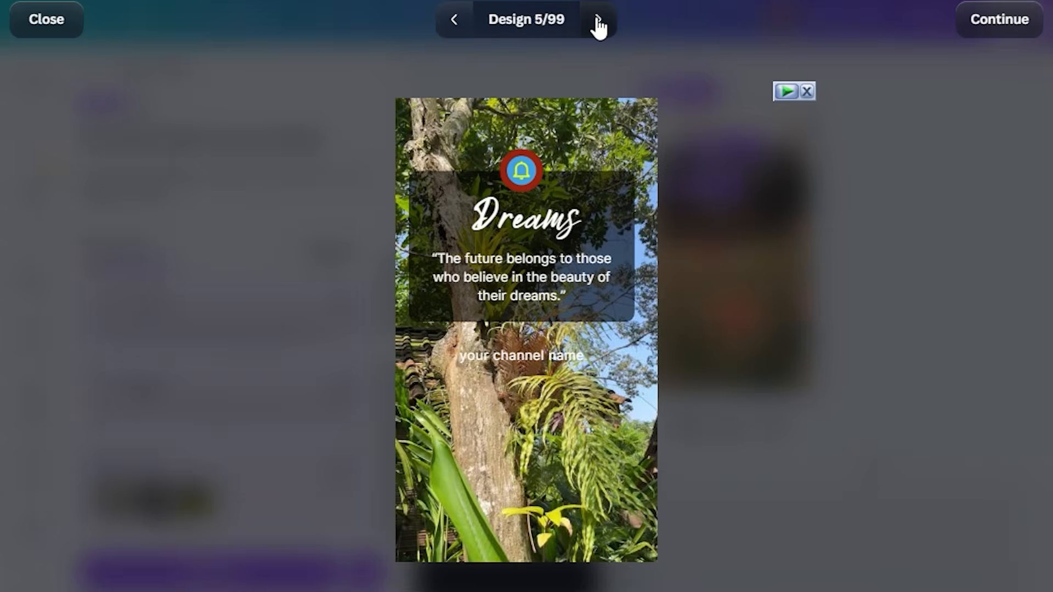
{"action": "left_click", "coordinate": [599, 23]}
{"action": "left_click", "coordinate": [599, 23]}
{"action": "left_click", "coordinate": [598, 23]}
{"action": "left_click", "coordinate": [598, 23]}
{"action": "left_click", "coordinate": [598, 23]}
{"action": "left_click", "coordinate": [598, 23]}
{"action": "left_click", "coordinate": [66, 30]}
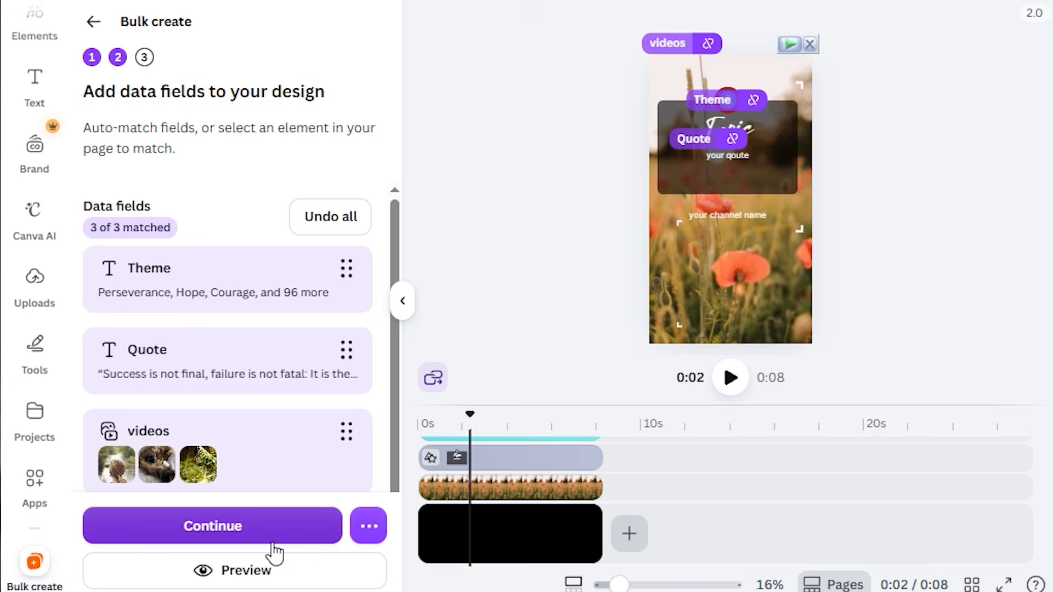
Generate the bulk pages with all 99 data rows selected and open the resulting design
{"action": "left_click", "coordinate": [267, 581]}
{"action": "left_click", "coordinate": [290, 576]}
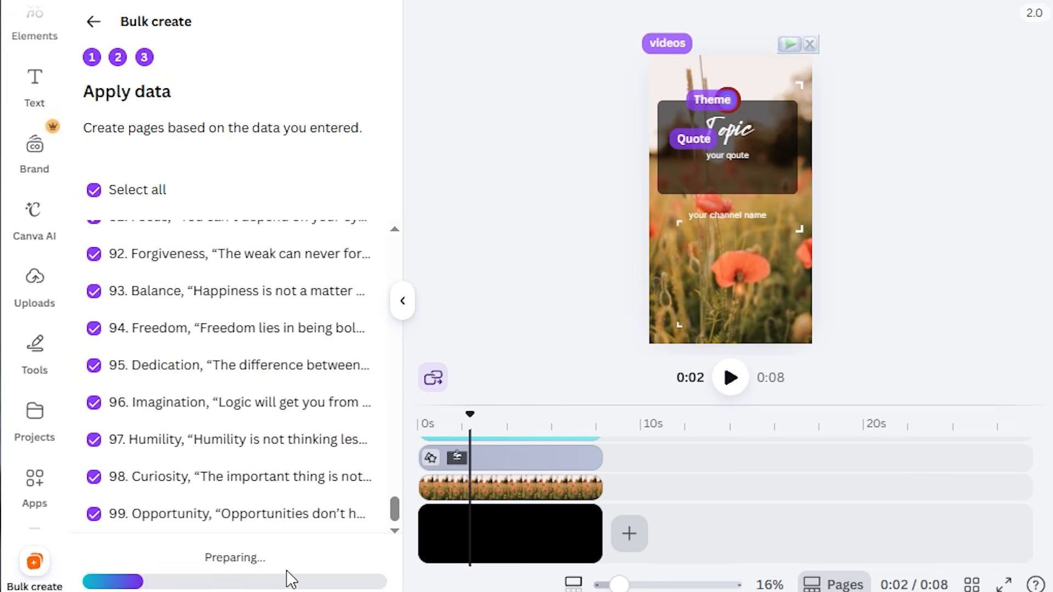
{"action": "left_click", "coordinate": [666, 15]}
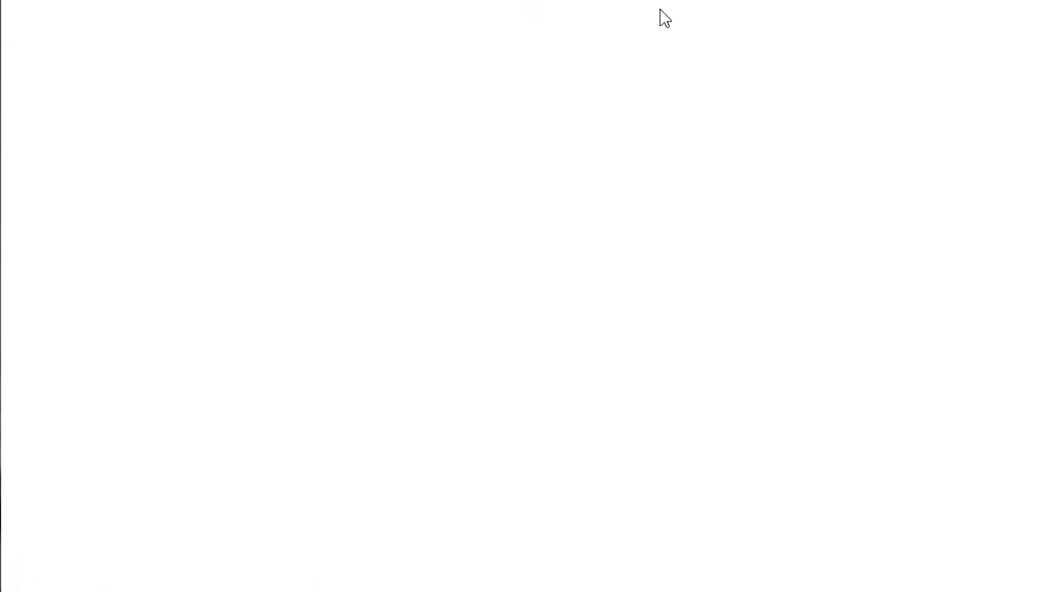
Check the generated pages 1 to 5 for text fit and background video playback
{"action": "left_click", "coordinate": [526, 277]}
{"action": "left_click", "coordinate": [561, 252]}
{"action": "left_click", "coordinate": [563, 284]}
{"action": "left_click", "coordinate": [256, 578]}
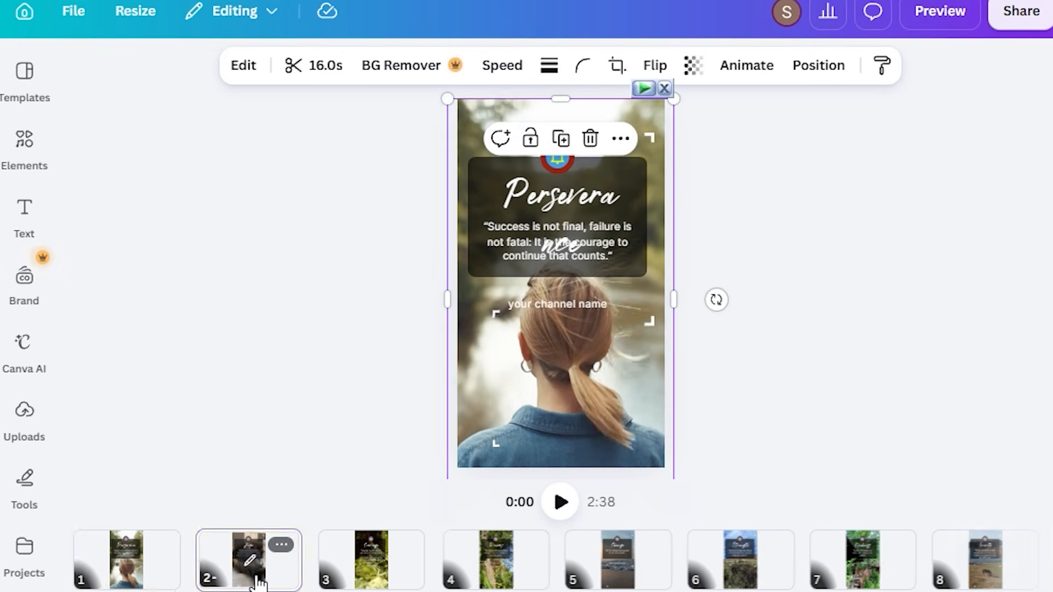
{"action": "left_click", "coordinate": [370, 559]}
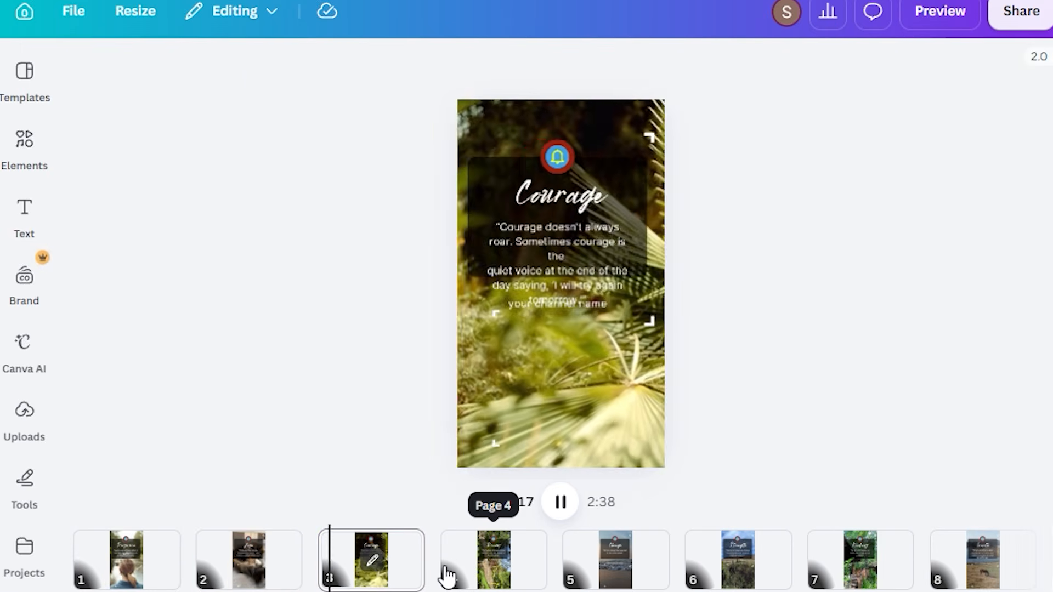
{"action": "left_click", "coordinate": [447, 576]}
{"action": "left_click", "coordinate": [603, 567]}
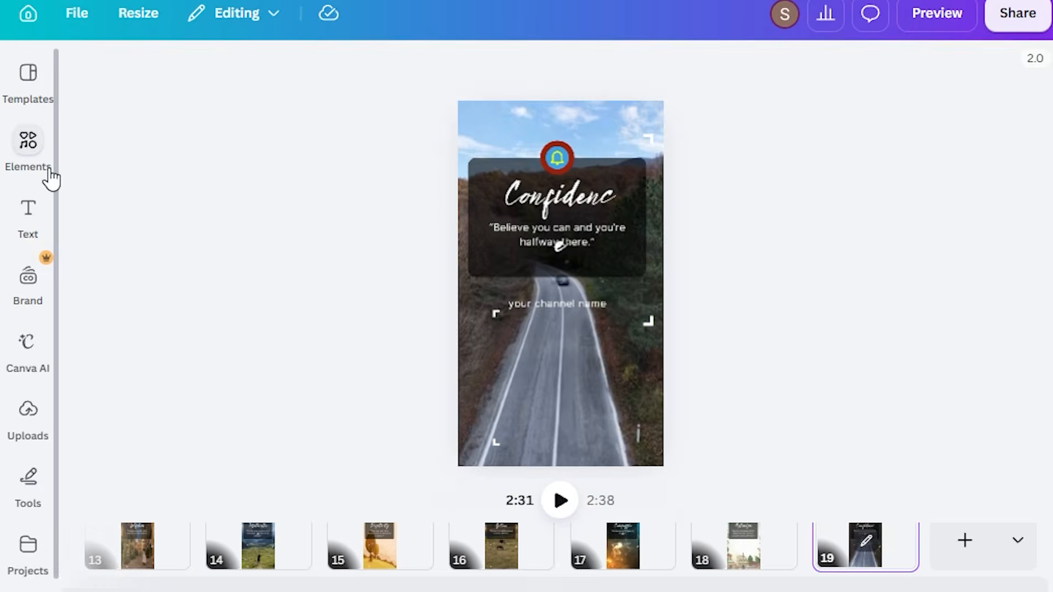
Search the elements library for "soft music", browse the results, and clear the search and close the library
{"action": "left_click", "coordinate": [46, 167]}
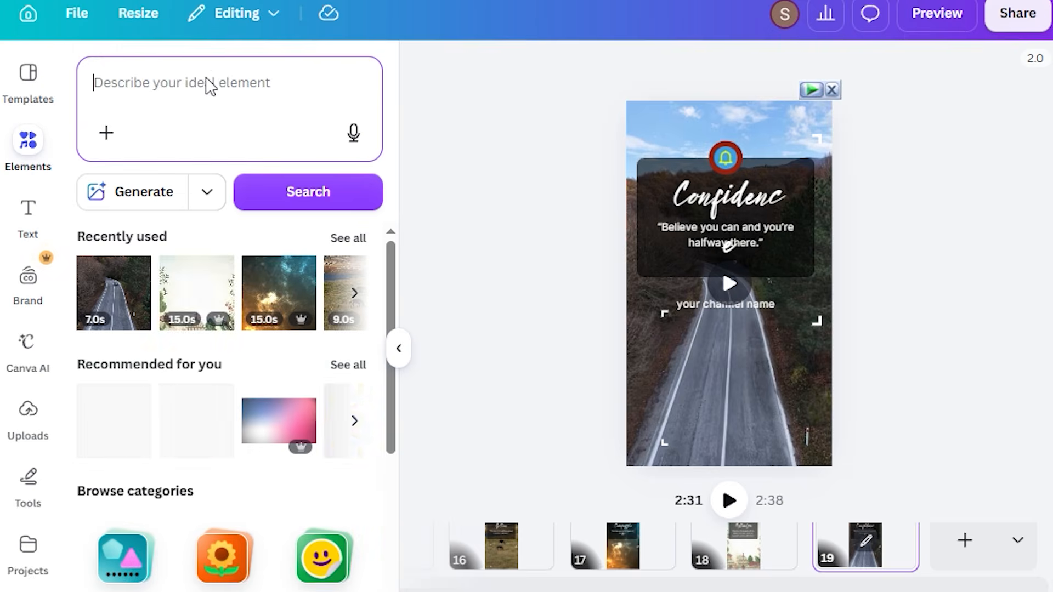
{"action": "left_click", "coordinate": [209, 83]}
{"action": "type", "text": "soft musi"}
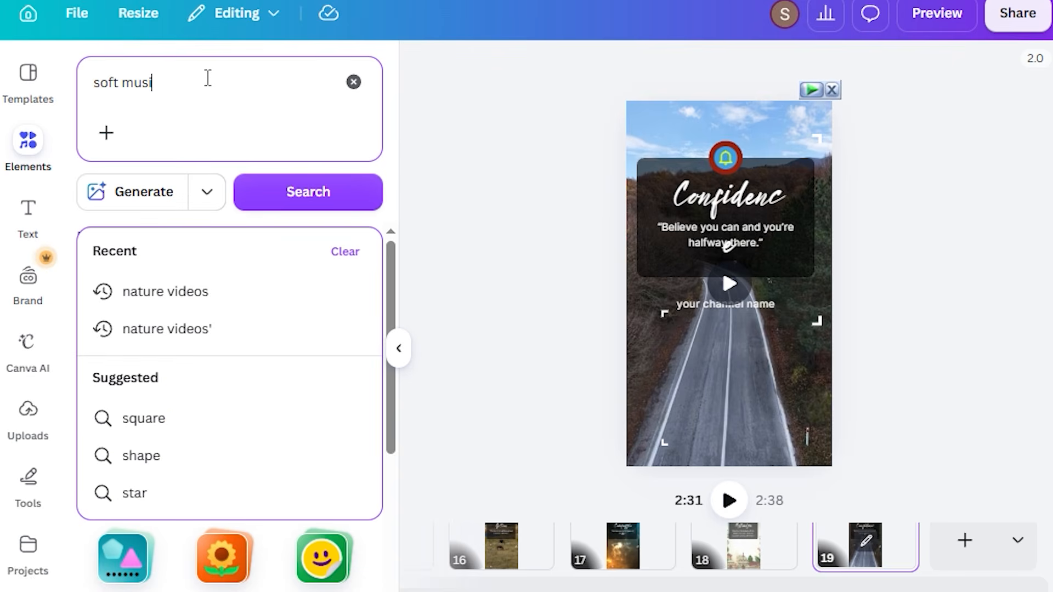
{"action": "type", "text": "c"}
{"action": "key", "text": "Return"}
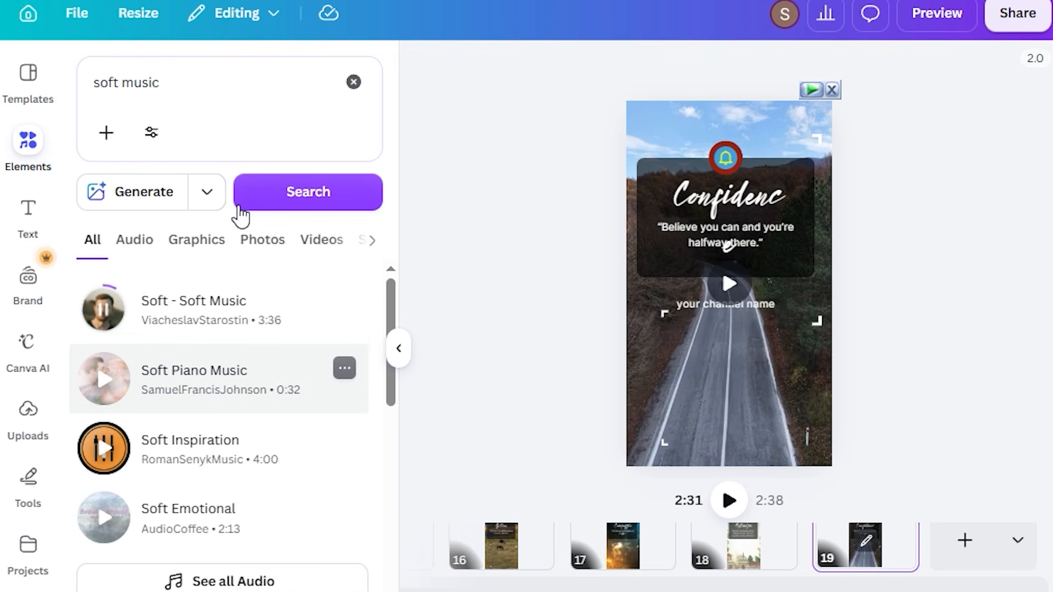
{"action": "scroll", "coordinate": [141, 490], "scroll_direction": "down", "scroll_amount": 8}
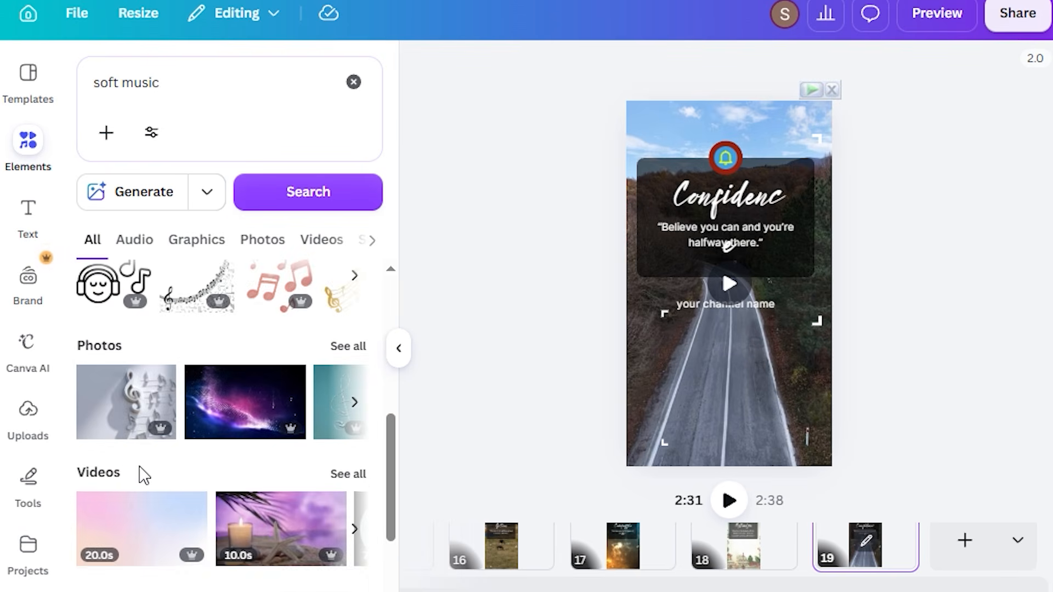
{"action": "scroll", "coordinate": [129, 447], "scroll_direction": "up", "scroll_amount": 6}
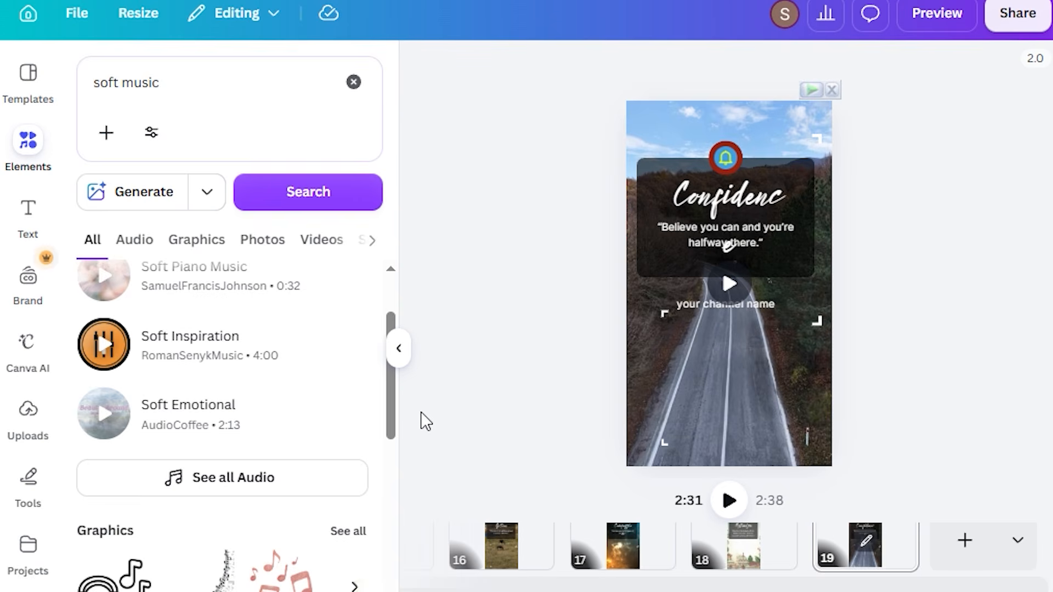
{"action": "left_click", "coordinate": [353, 82]}
{"action": "left_click", "coordinate": [423, 127]}
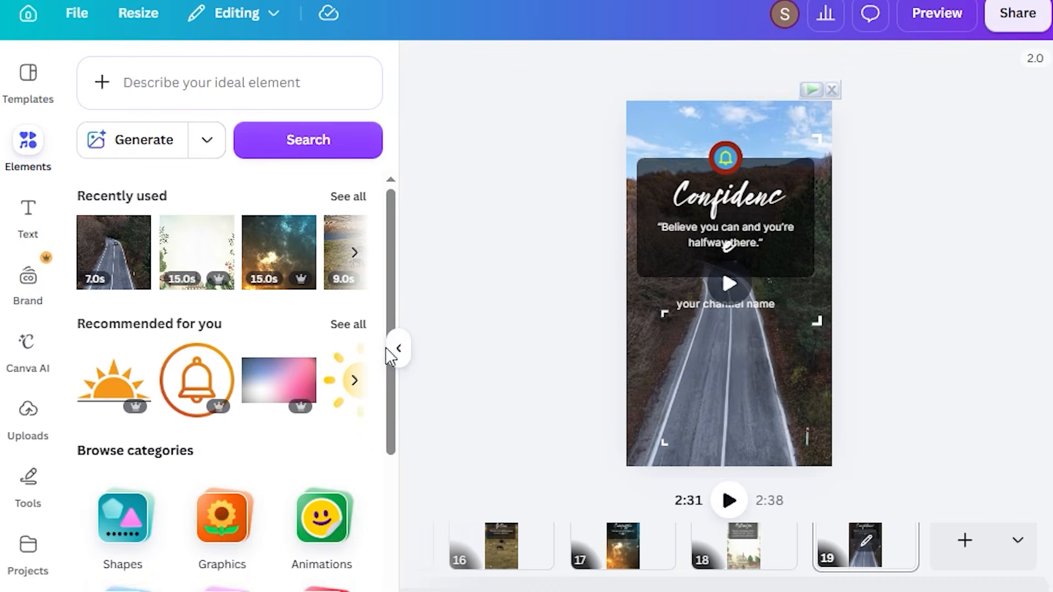
{"action": "left_click", "coordinate": [390, 350]}
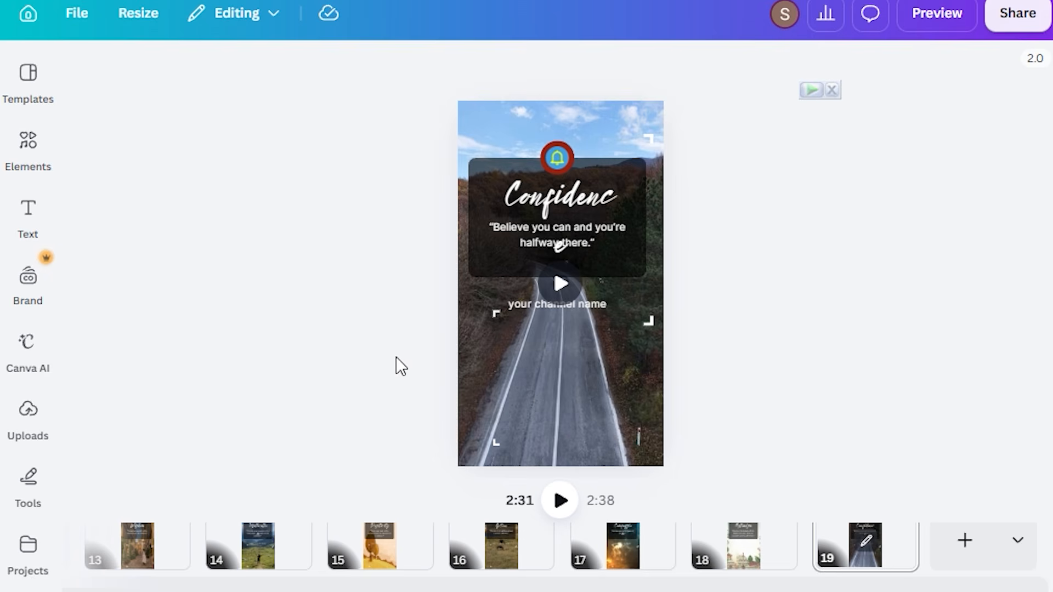
Download all pages of the design as an MP4 video at 1080p quality
{"action": "left_click", "coordinate": [990, 15]}
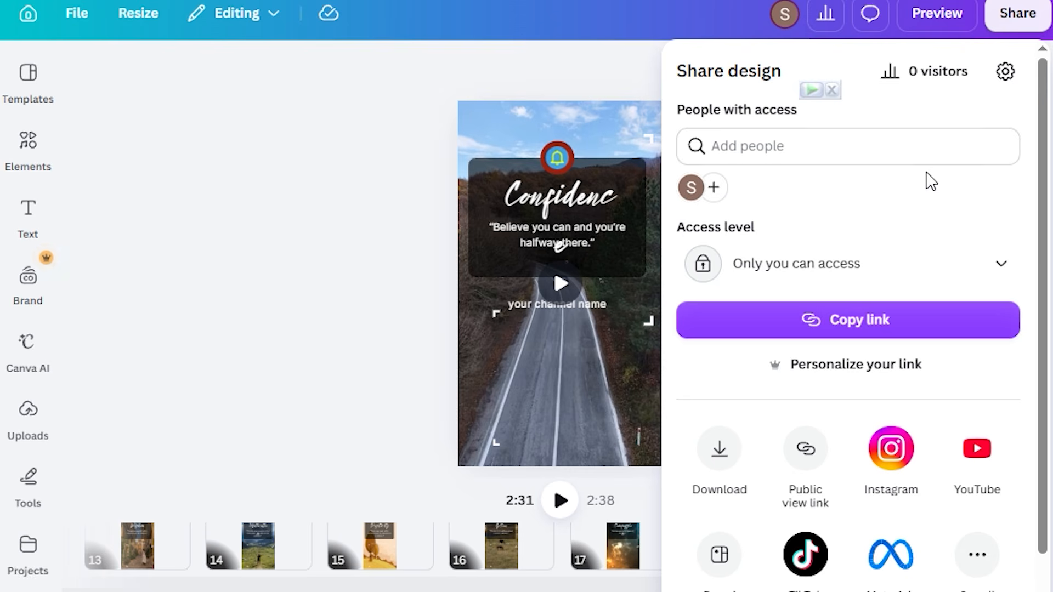
{"action": "scroll", "coordinate": [929, 180], "scroll_direction": "down", "scroll_amount": 1}
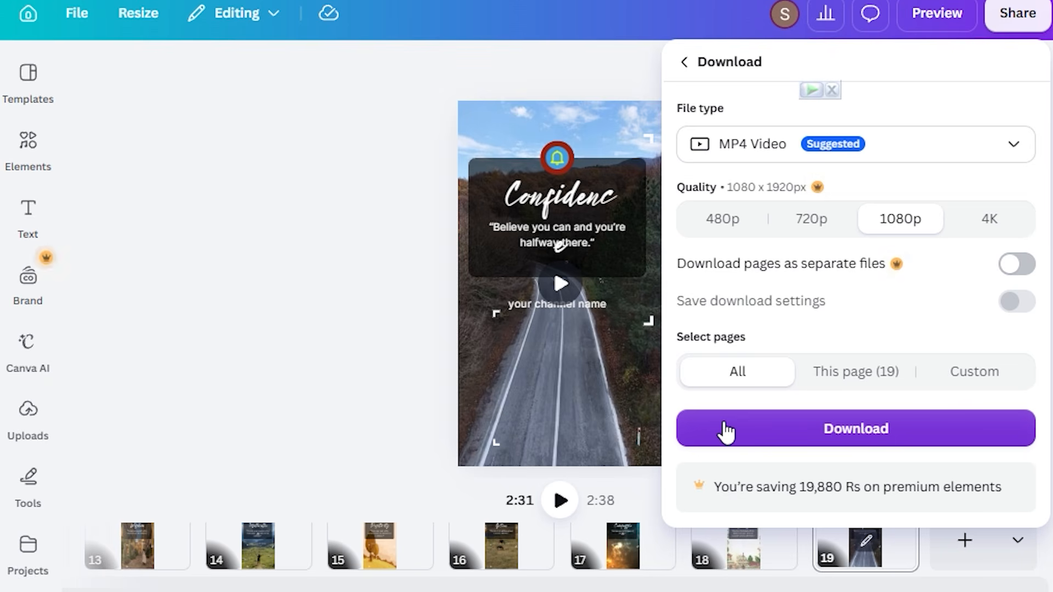
{"action": "left_click", "coordinate": [725, 428]}
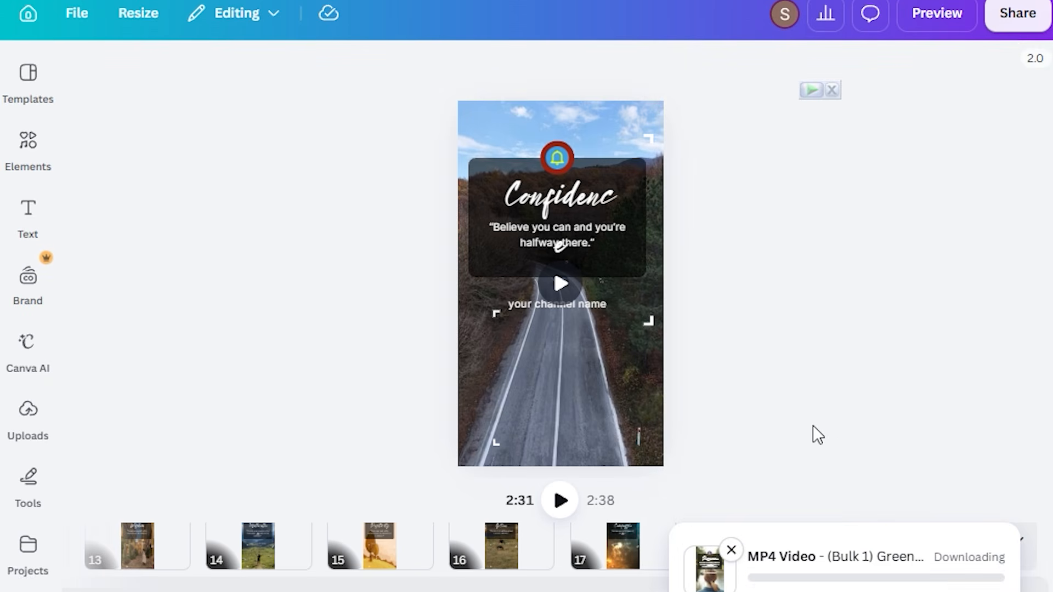